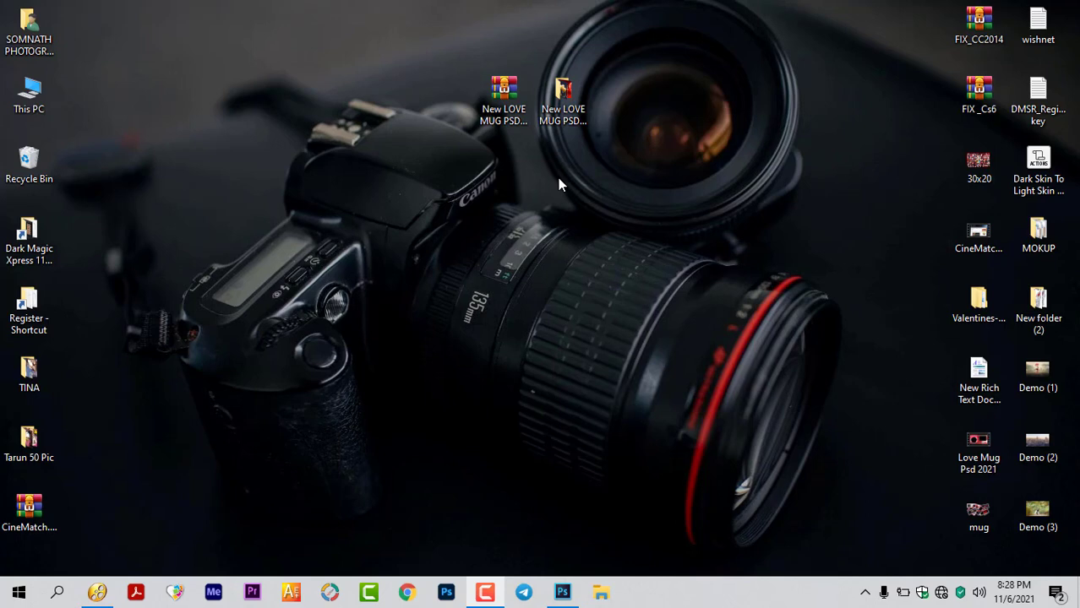
Step: Open DARK MAGIC - MUG PSD Vol-01 from the New LOVE MUG PSD folder in Photoshop
{"action": "left_click_drag", "start_coordinate": [662, 35], "coordinate": [407, 194]}
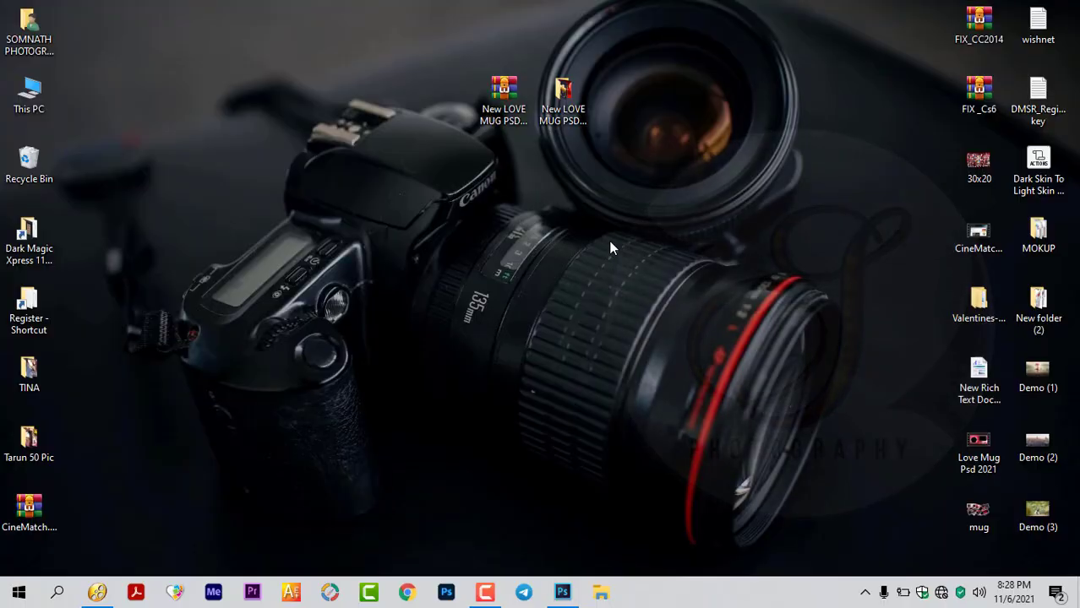
{"action": "double_click", "coordinate": [567, 99]}
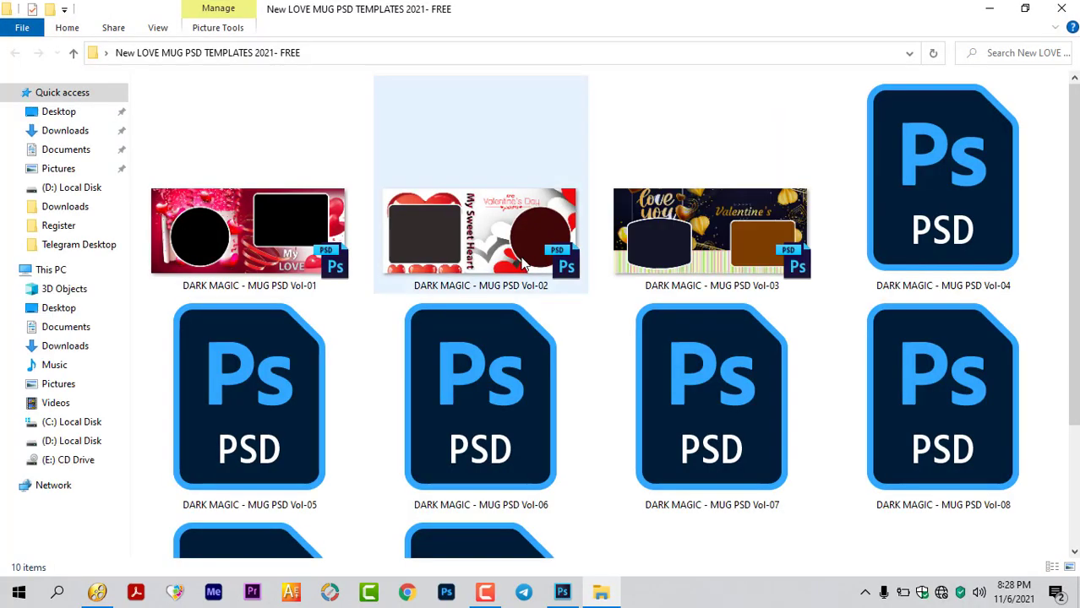
{"action": "scroll", "coordinate": [730, 369], "scroll_direction": "down", "scroll_amount": 2}
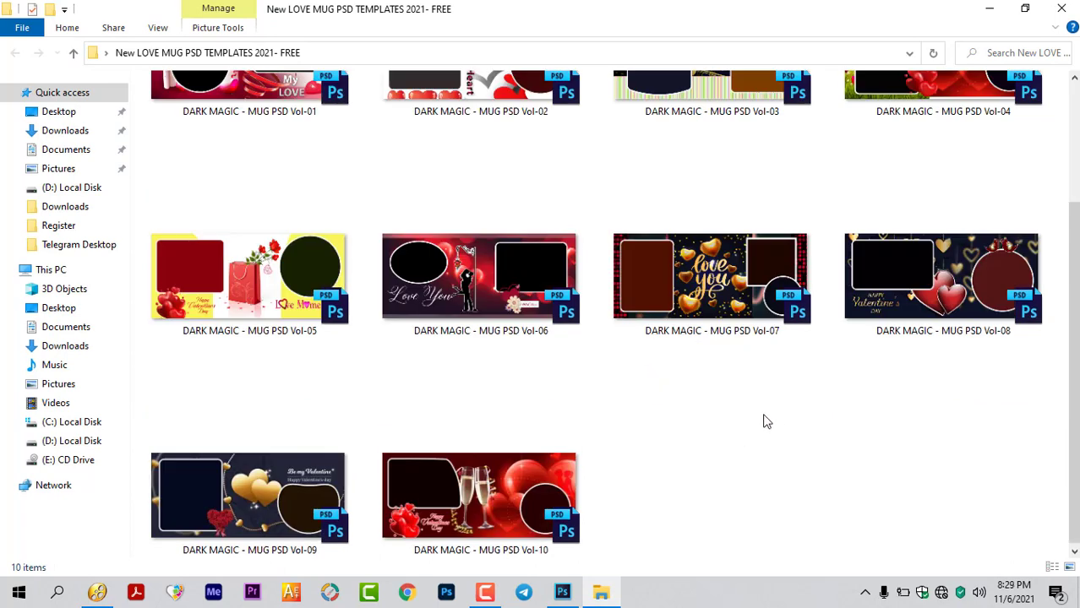
{"action": "scroll", "coordinate": [767, 420], "scroll_direction": "up", "scroll_amount": 2}
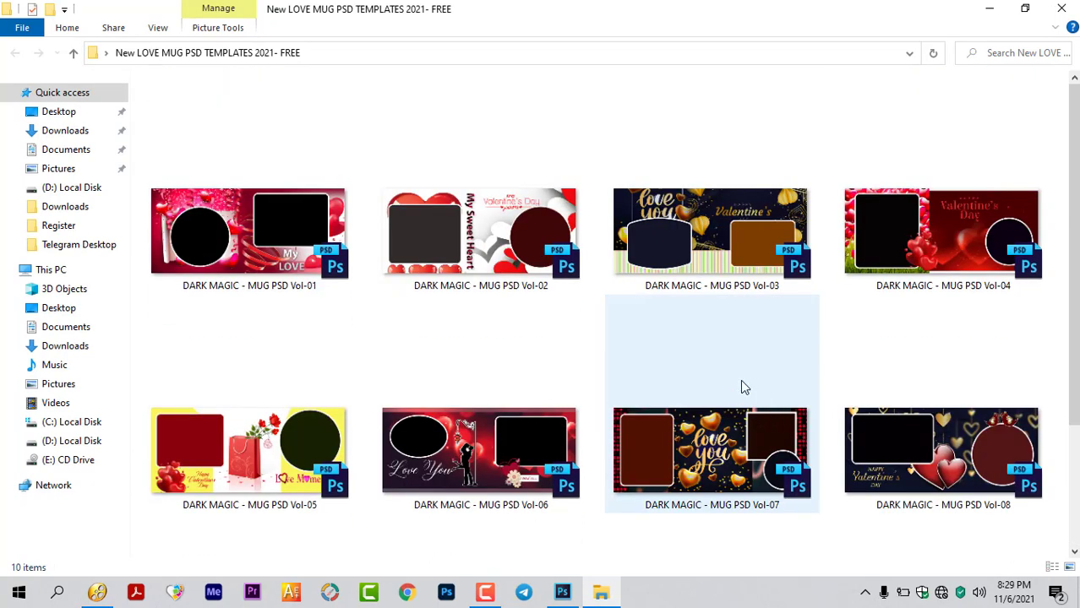
{"action": "mouse_move", "coordinate": [230, 253]}
{"action": "left_mouse_down"}
{"action": "mouse_move", "coordinate": [616, 577]}
{"action": "mouse_move", "coordinate": [557, 332]}
{"action": "left_mouse_up"}
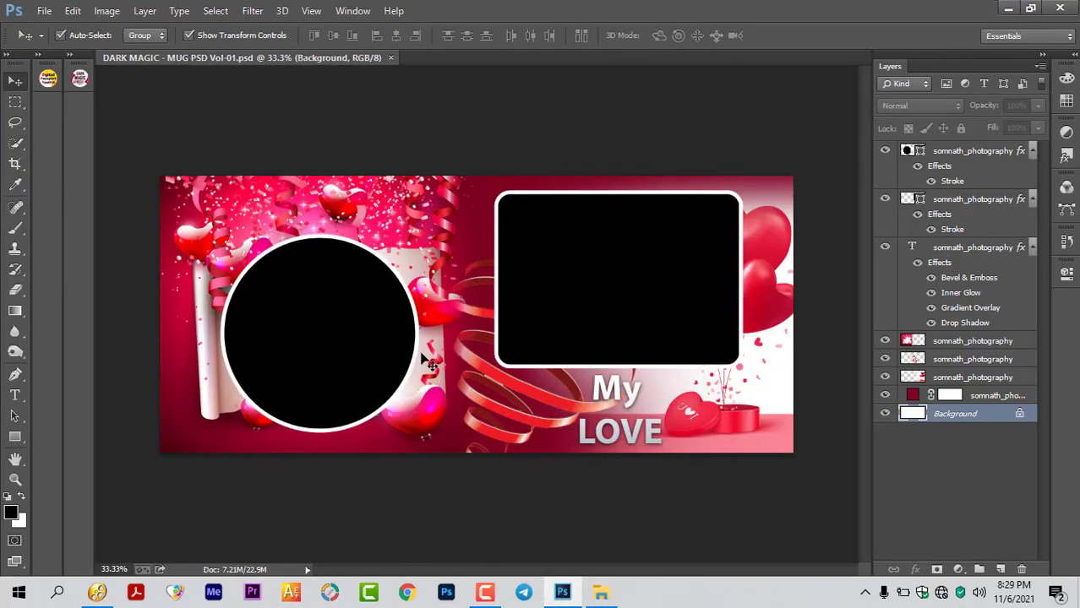
{"action": "left_click", "coordinate": [400, 12]}
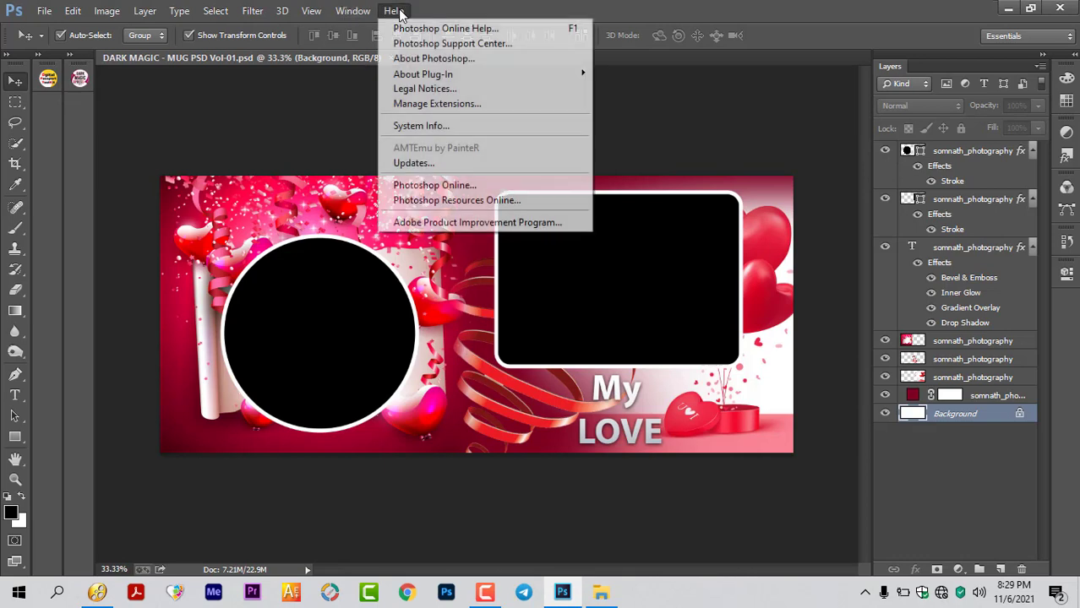
{"action": "left_click", "coordinate": [426, 58]}
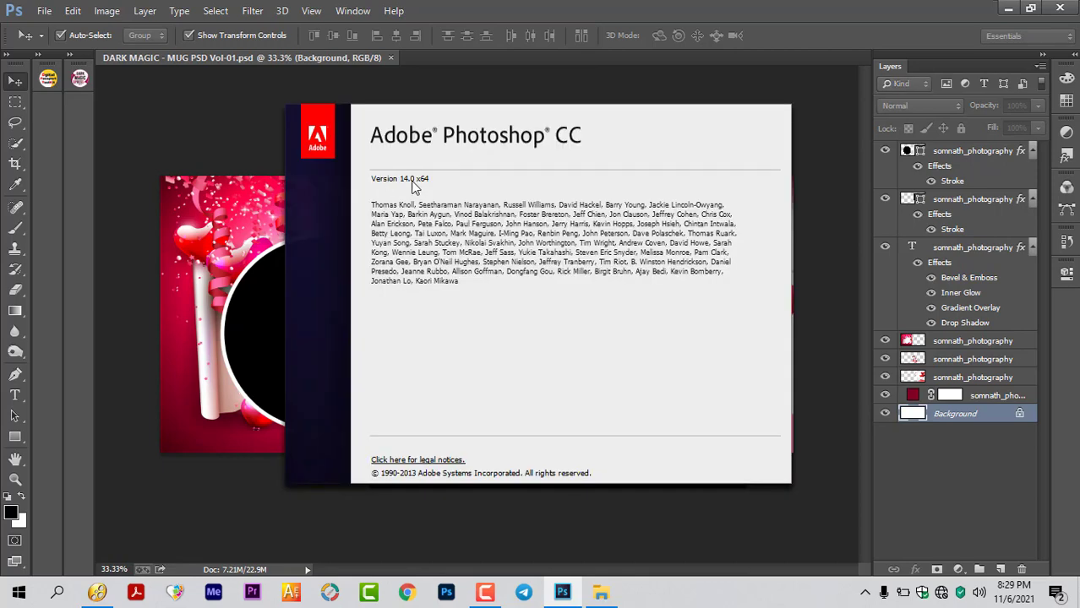
{"action": "left_click", "coordinate": [430, 133]}
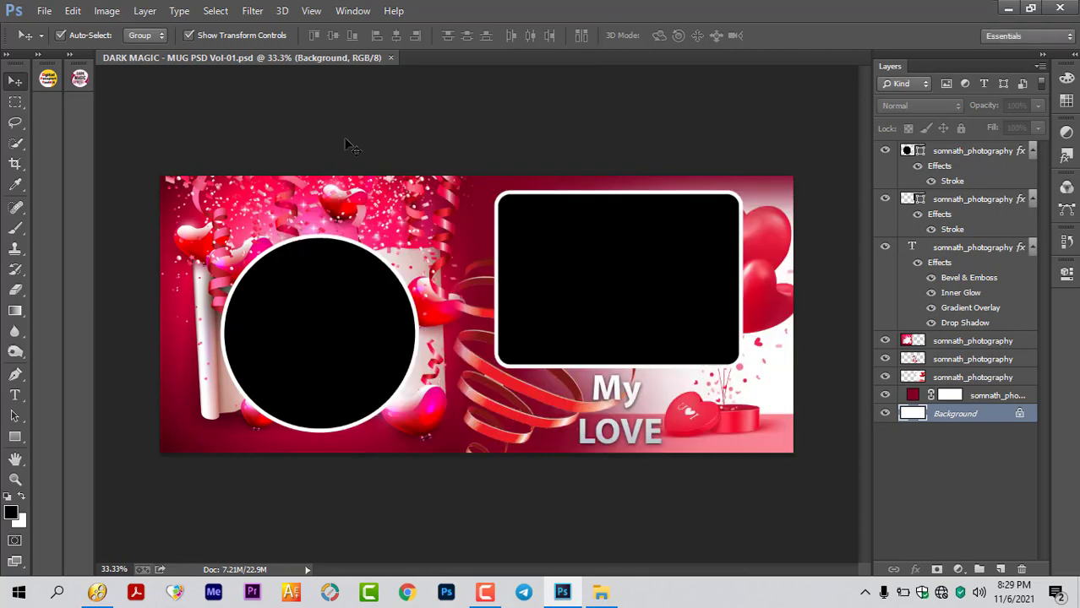
Step: Expand the Dark Magic Xpress panel and bring up the Open dialog for frame photos
{"action": "left_click", "coordinate": [71, 58]}
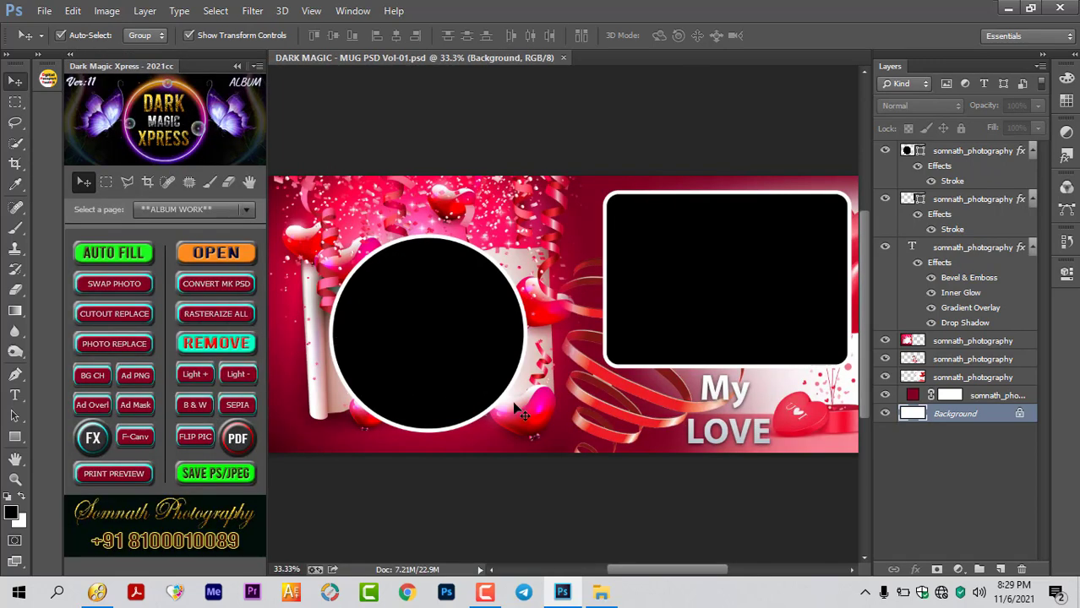
{"action": "scroll", "coordinate": [513, 411], "scroll_direction": "down", "scroll_amount": 2}
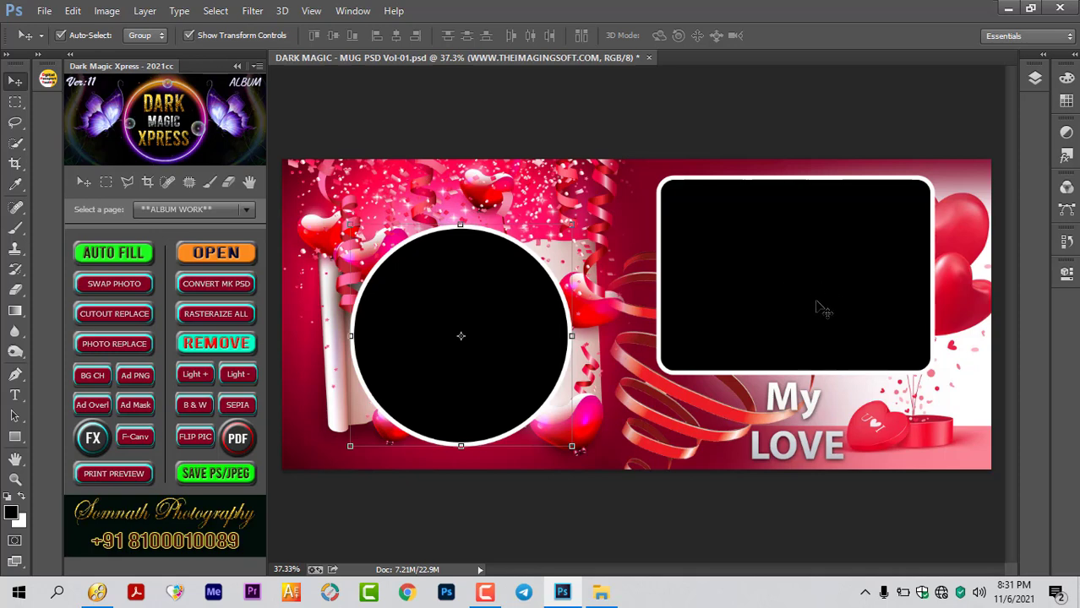
{"action": "key", "text": "shift"}
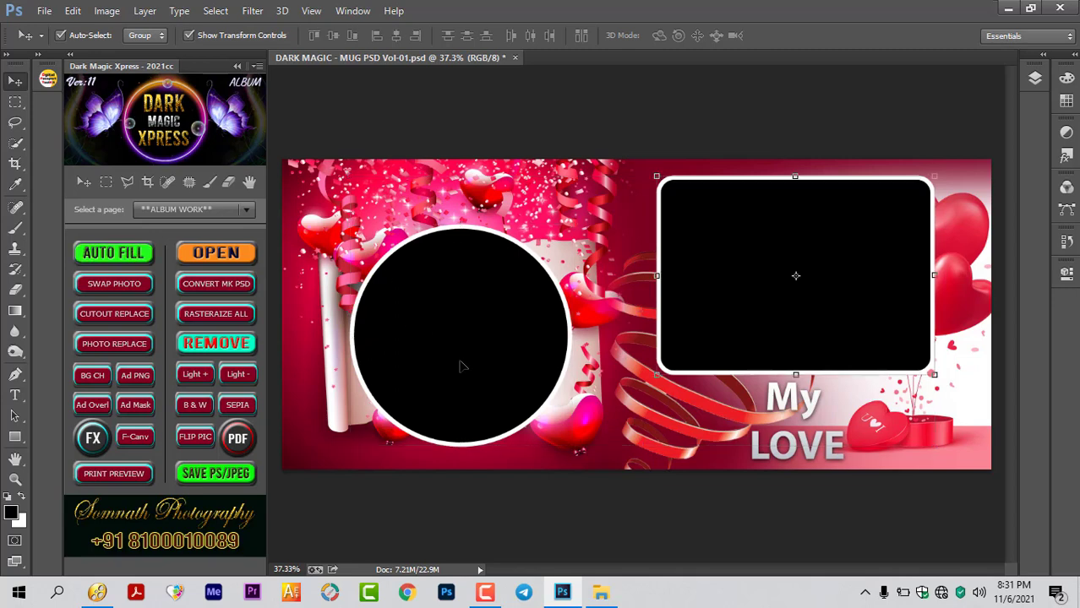
{"action": "key", "text": "ctrl+o"}
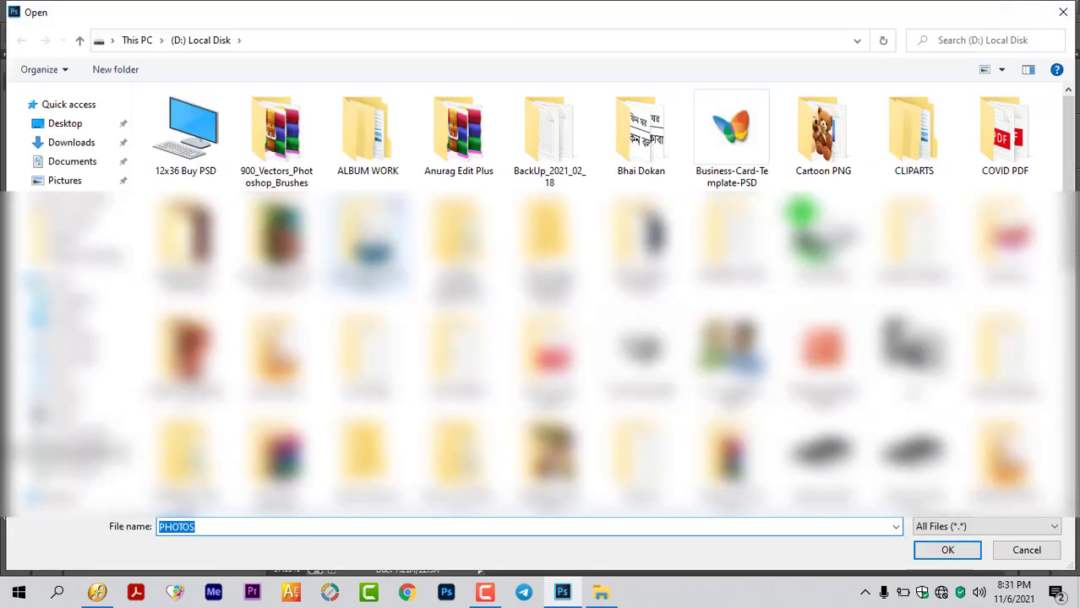
Step: Fill both mug frames with DM_DEMO (3) and DM_DEMO (18) from D:\ALBUM WORK\PHOTOS\USED
{"action": "double_click", "coordinate": [376, 139]}
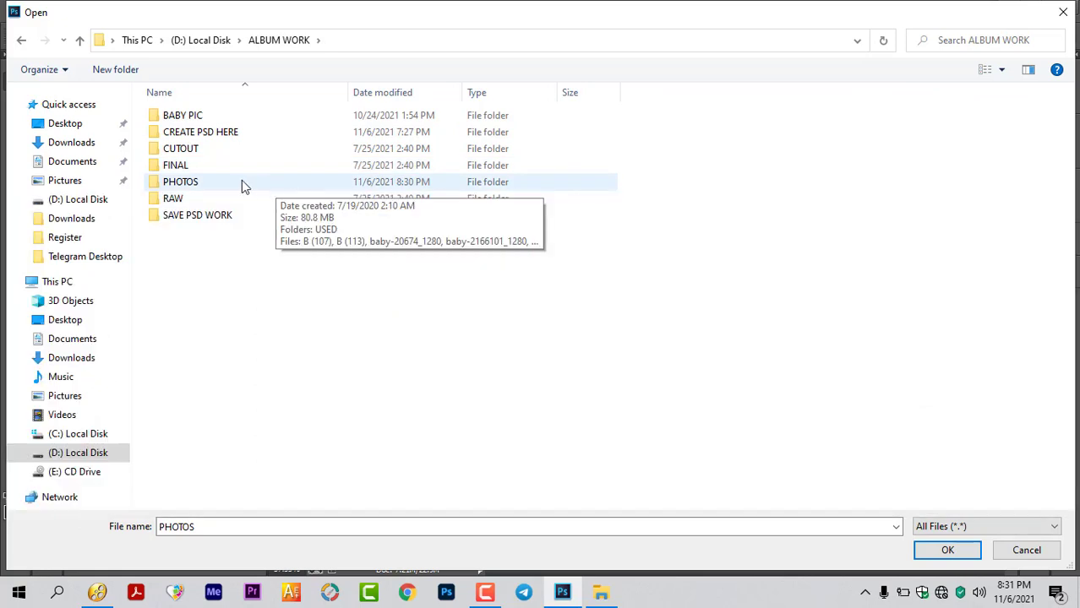
{"action": "double_click", "coordinate": [241, 184]}
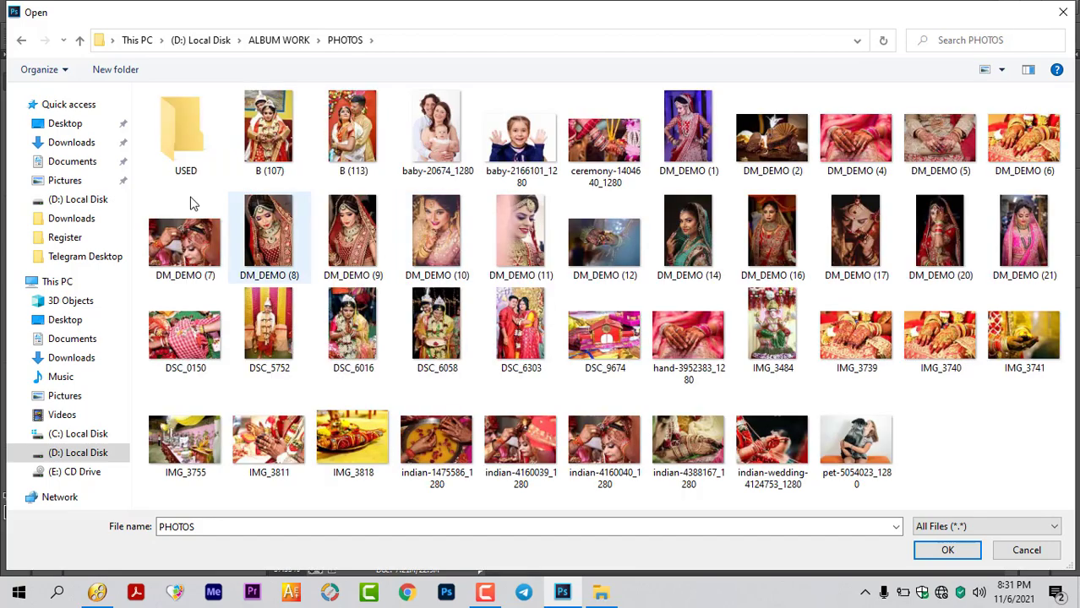
{"action": "double_click", "coordinate": [173, 134]}
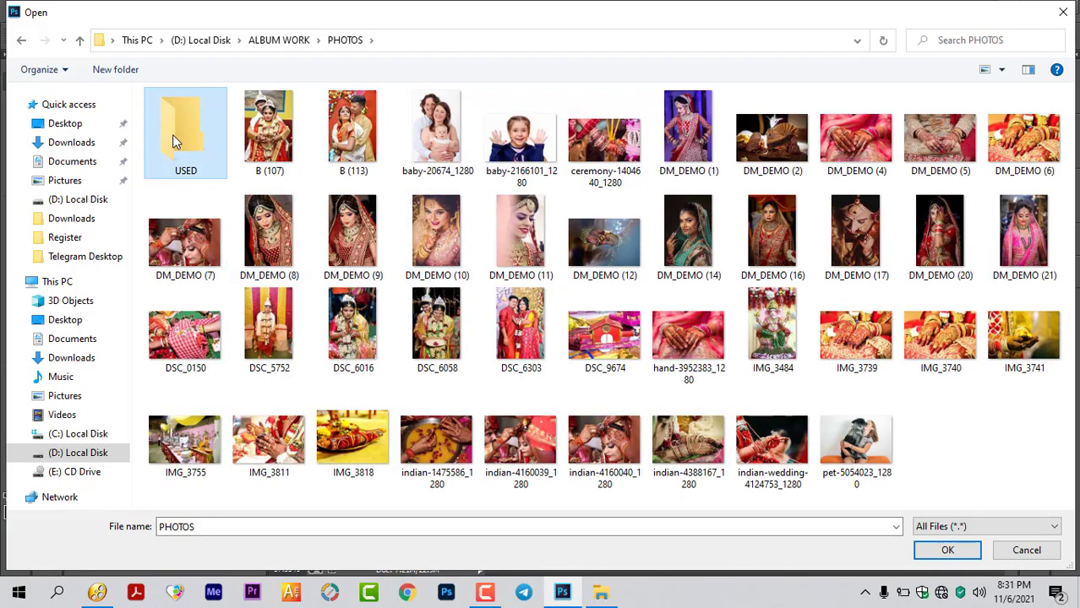
{"action": "left_click_drag", "start_coordinate": [338, 221], "coordinate": [203, 144]}
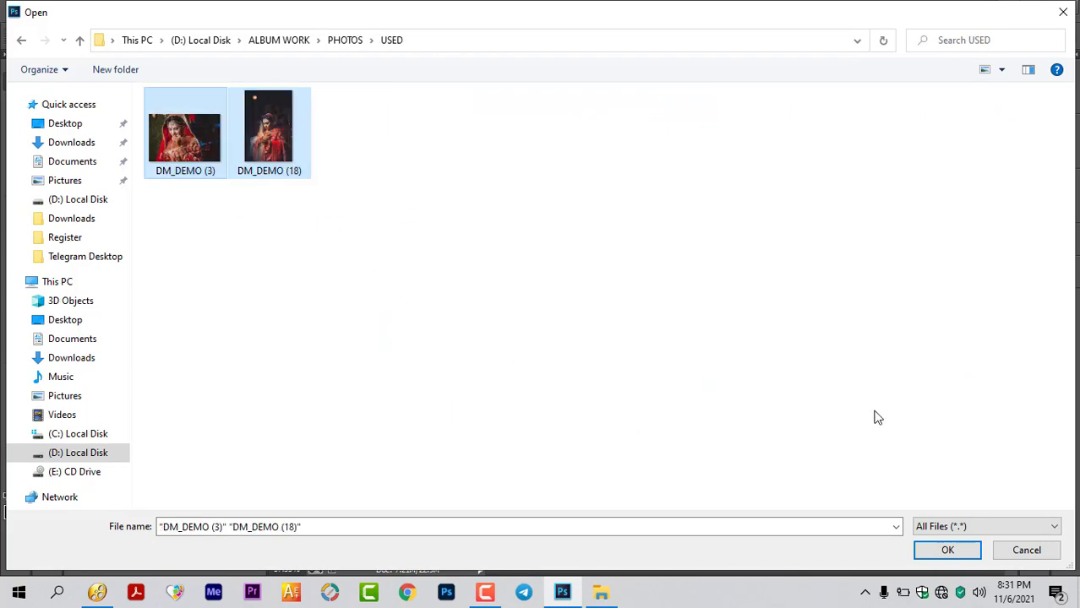
{"action": "left_click", "coordinate": [947, 551]}
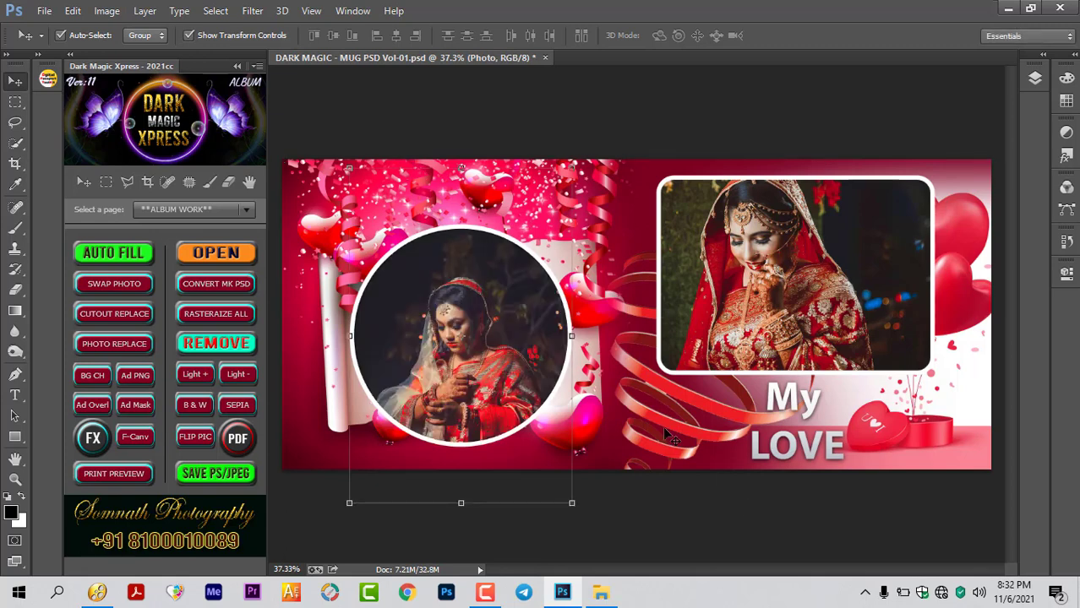
Step: Nudge the rectangular frame's photo right and enlarge the circular frame's photo
{"action": "left_click", "coordinate": [780, 301]}
{"action": "left_click_drag", "start_coordinate": [825, 322], "coordinate": [838, 322]}
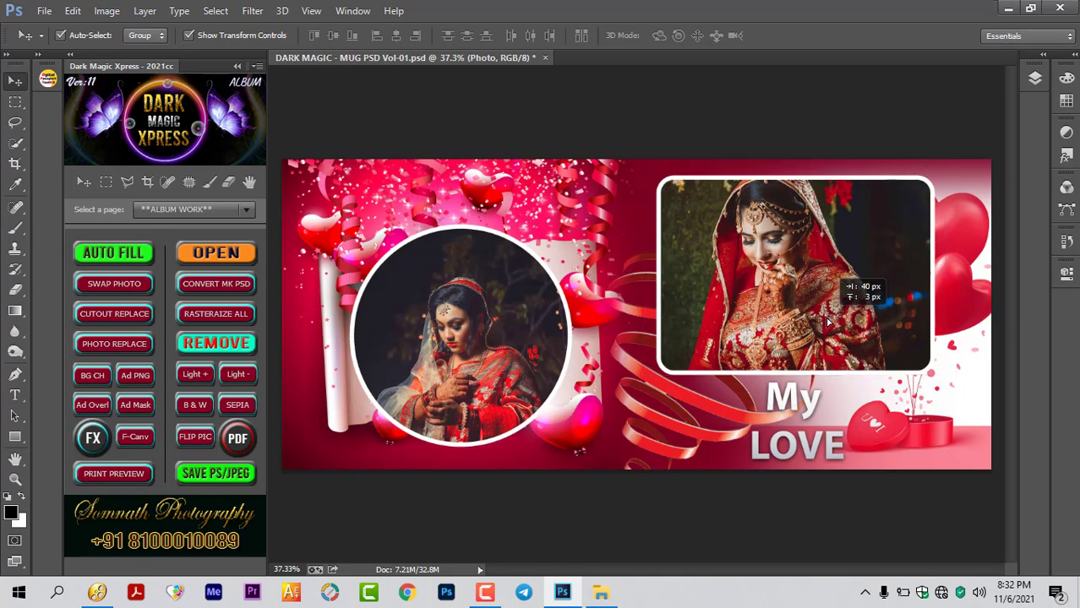
{"action": "left_click", "coordinate": [507, 367]}
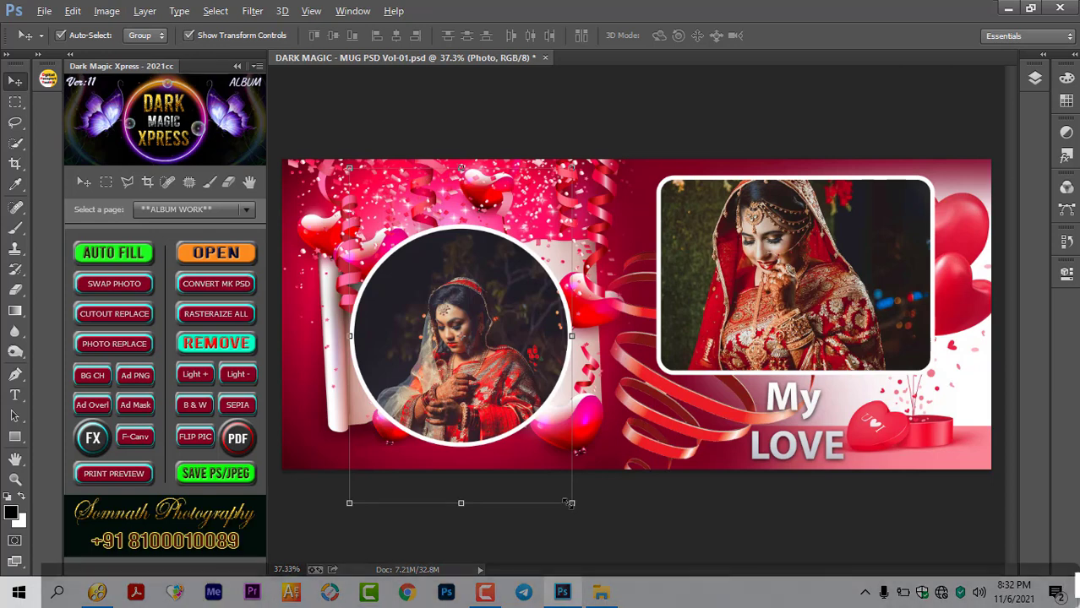
{"action": "left_click_drag", "start_coordinate": [570, 503], "coordinate": [608, 554]}
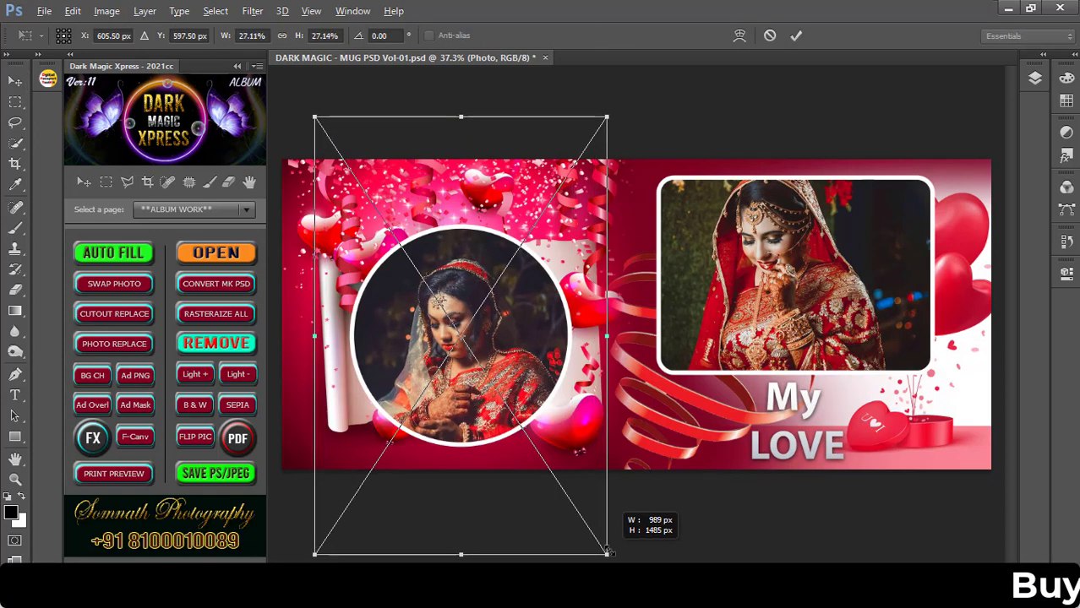
{"action": "double_click", "coordinate": [544, 370]}
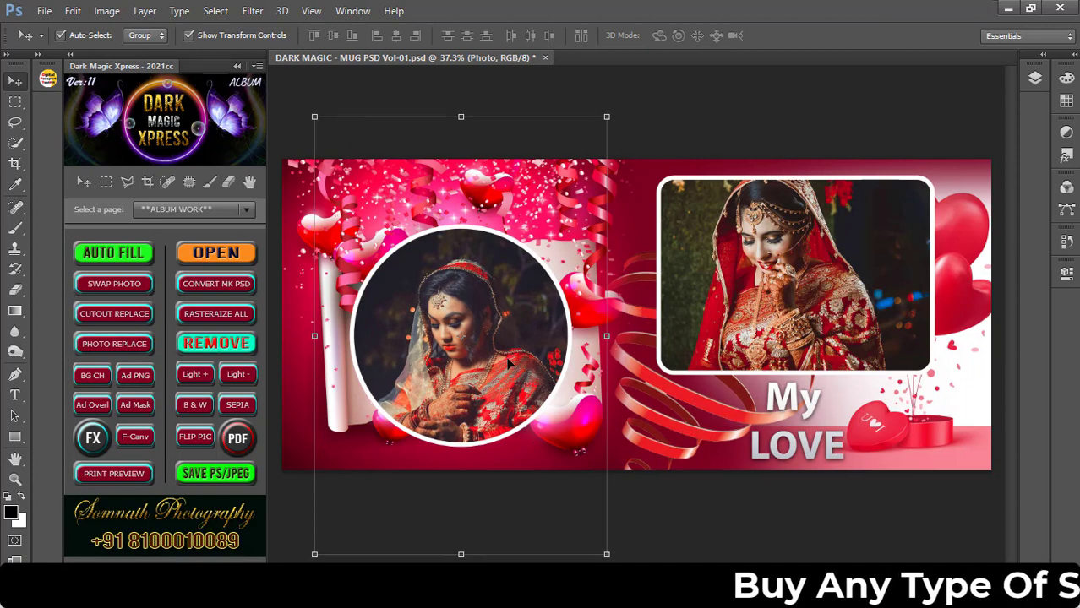
Step: Rasterize all layers and brighten the circular frame's photo with Light +
{"action": "left_click", "coordinate": [224, 316]}
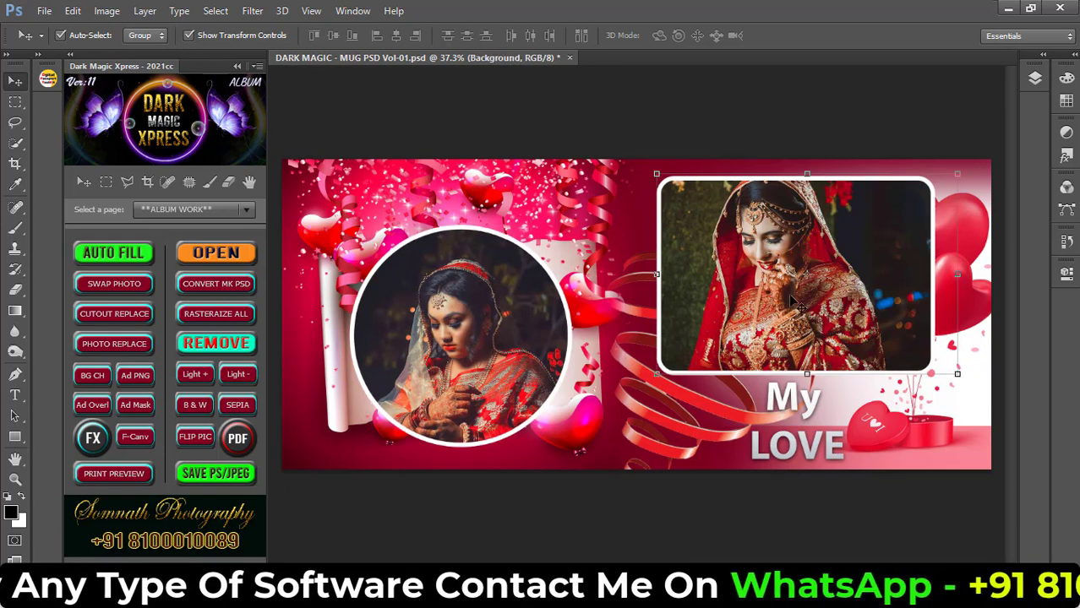
{"action": "left_click", "coordinate": [854, 296]}
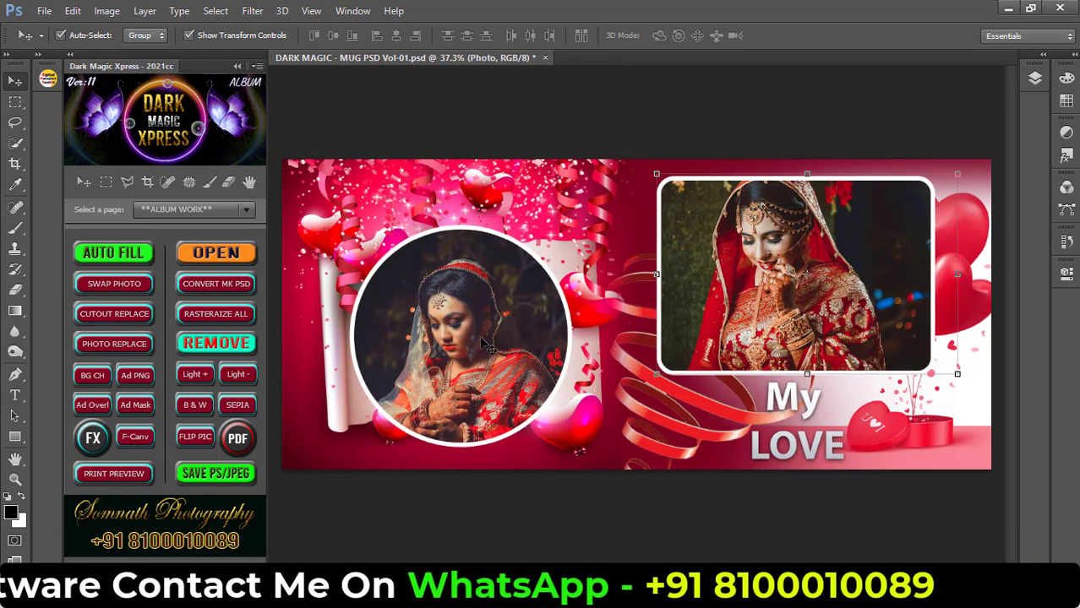
{"action": "left_click", "coordinate": [500, 401]}
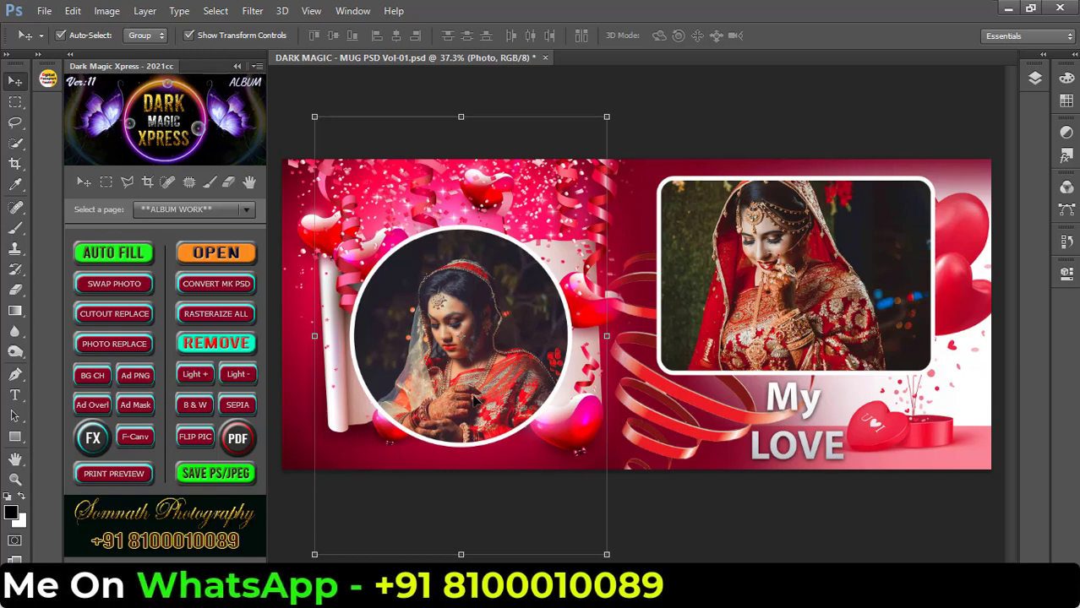
{"action": "left_click", "coordinate": [191, 375]}
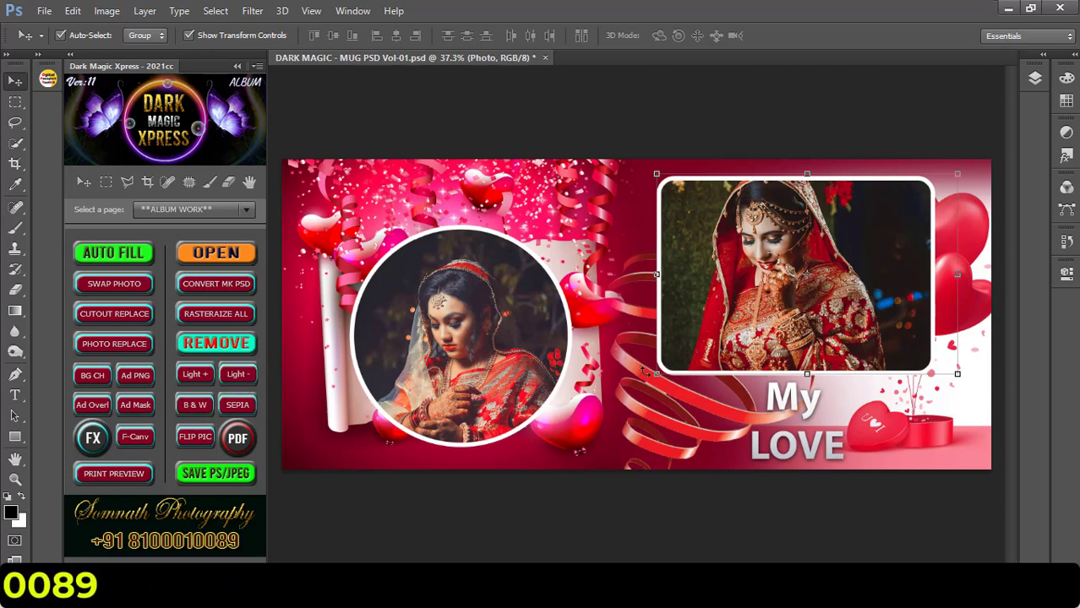
Step: Try sepia and black-and-white tones on the circular photo, undoing each
{"action": "left_click", "coordinate": [470, 378]}
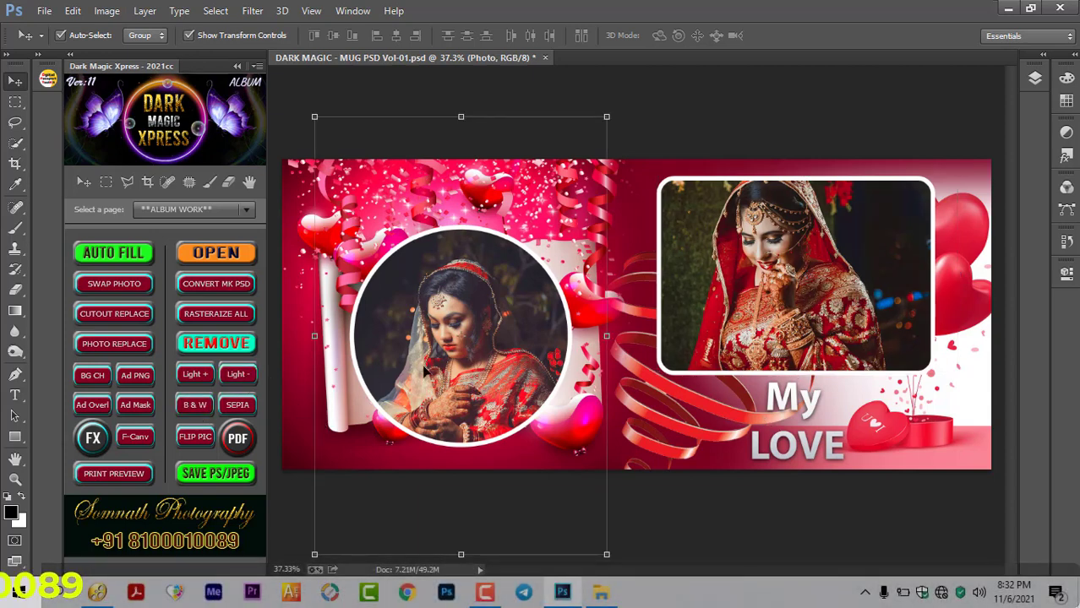
{"action": "left_click", "coordinate": [244, 407]}
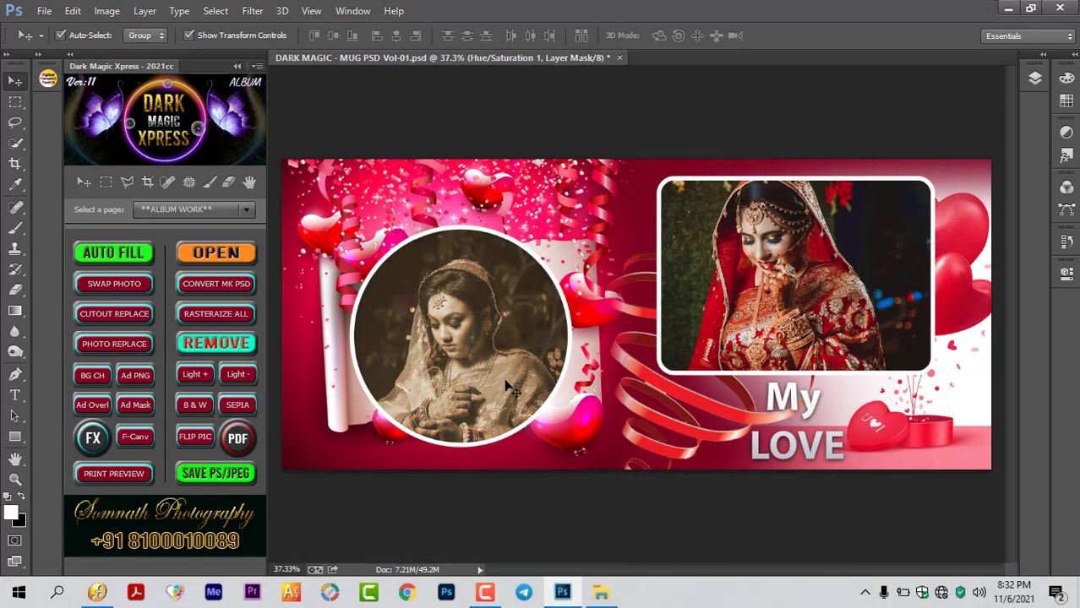
{"action": "left_click", "coordinate": [229, 347]}
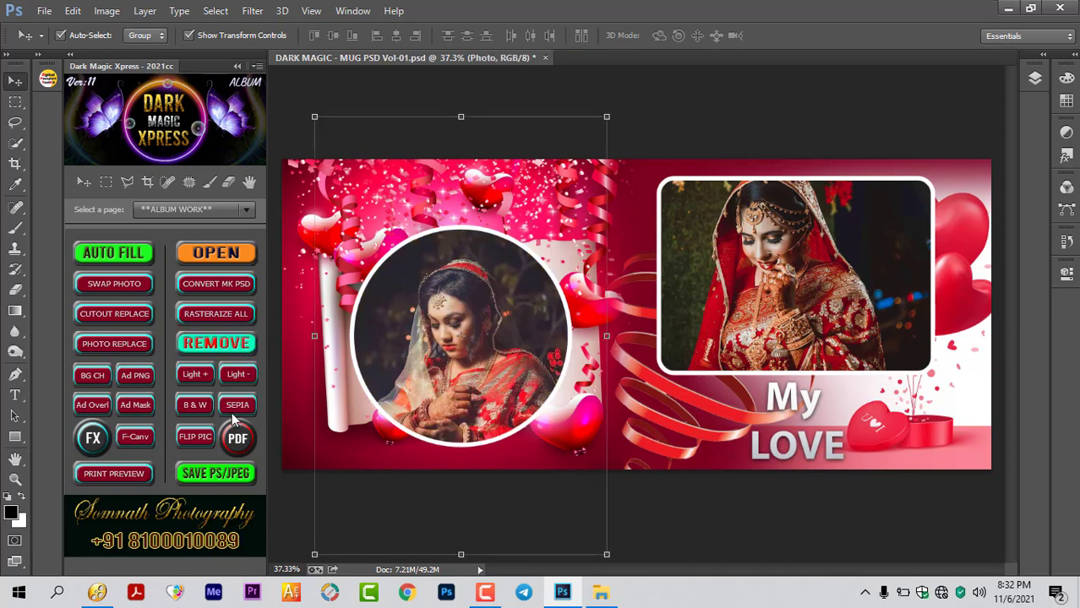
{"action": "left_click", "coordinate": [194, 404]}
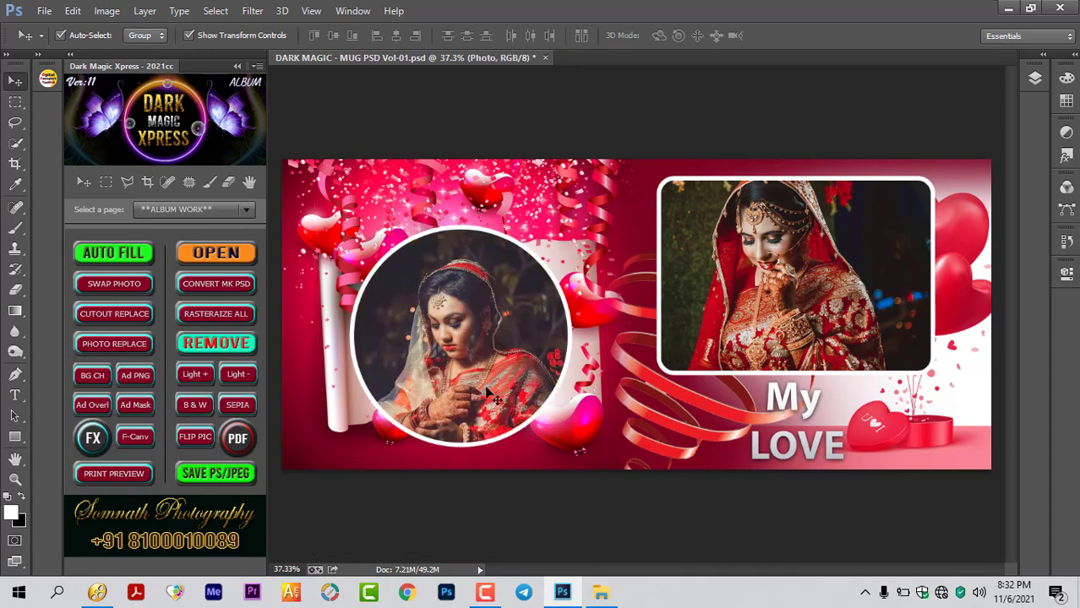
{"action": "left_click", "coordinate": [221, 348]}
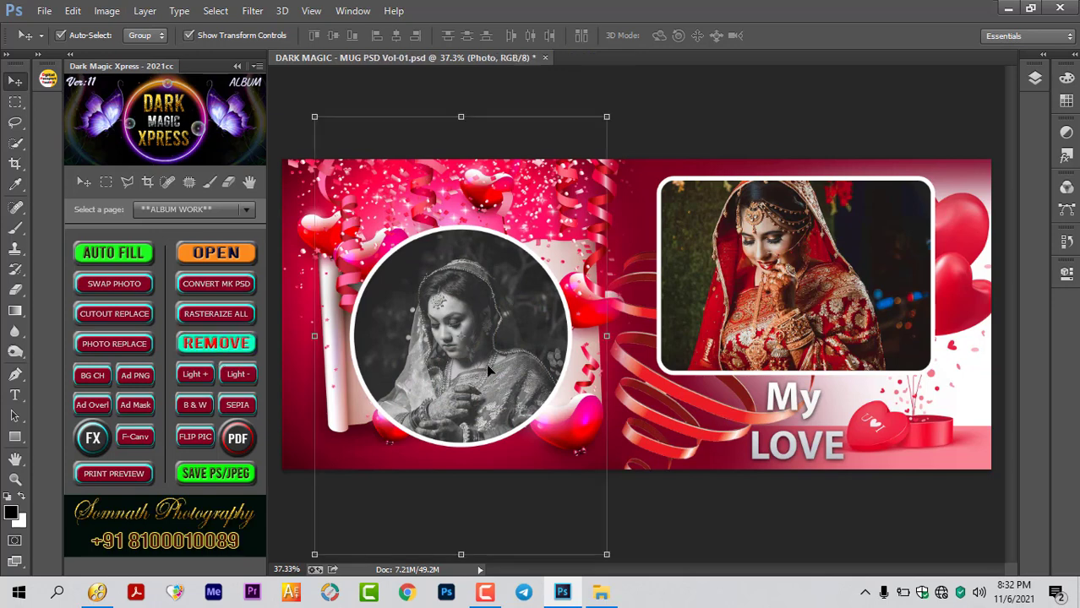
Step: Deselect the layer, lighten the circular bride photo, and show the Dark Magic Xpress page list
{"action": "left_click", "coordinate": [611, 510]}
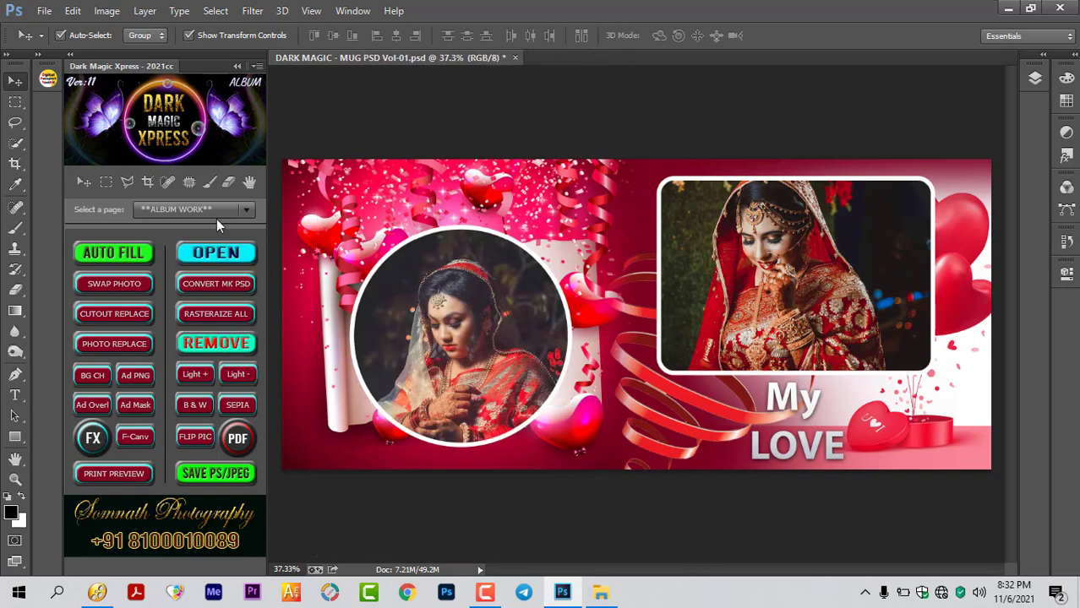
{"action": "left_click", "coordinate": [197, 378]}
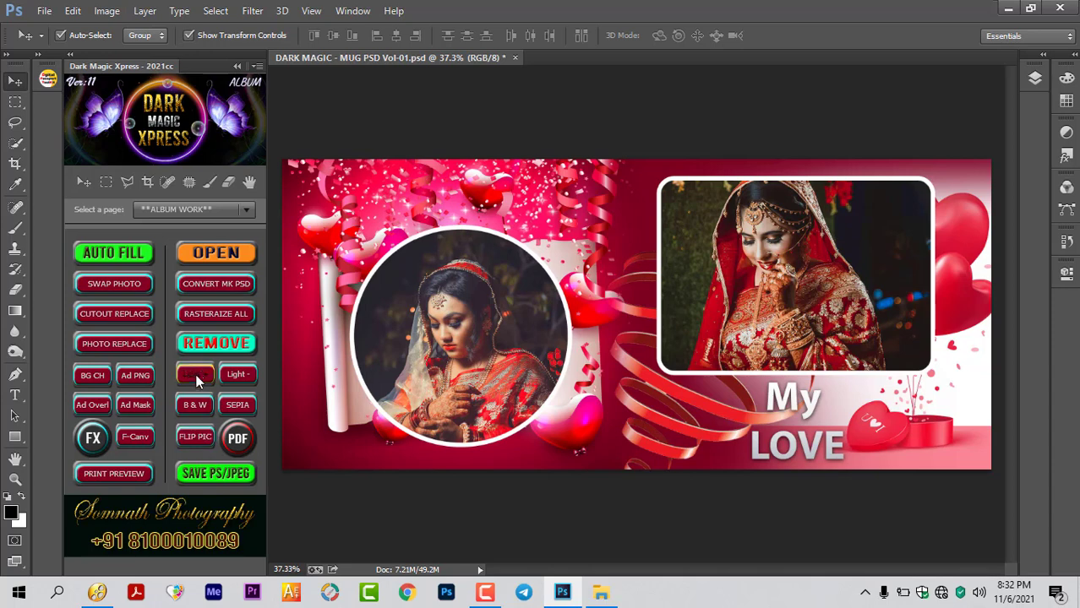
{"action": "left_click", "coordinate": [237, 210]}
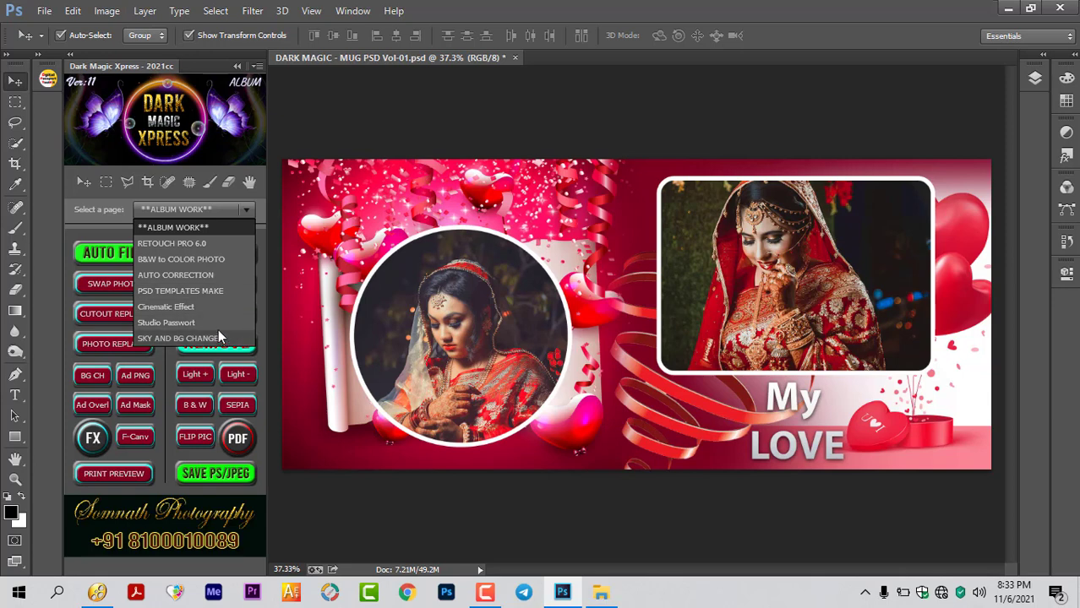
Step: Close and reopen the Select a page list, leaving ALBUM WORK selected
{"action": "left_click", "coordinate": [231, 226]}
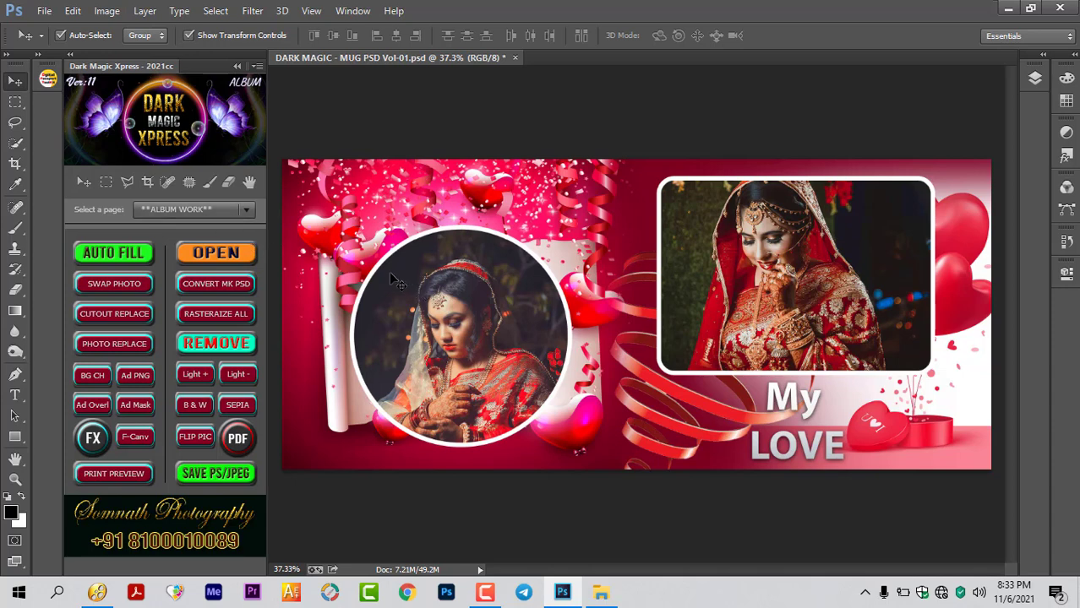
{"action": "left_click", "coordinate": [222, 210]}
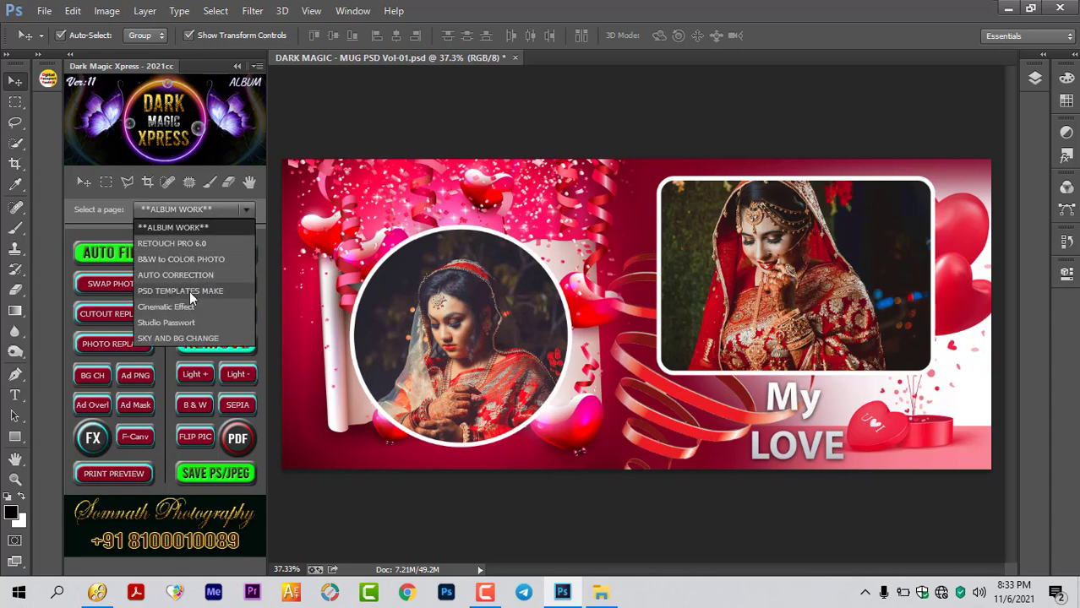
{"action": "left_click", "coordinate": [201, 210]}
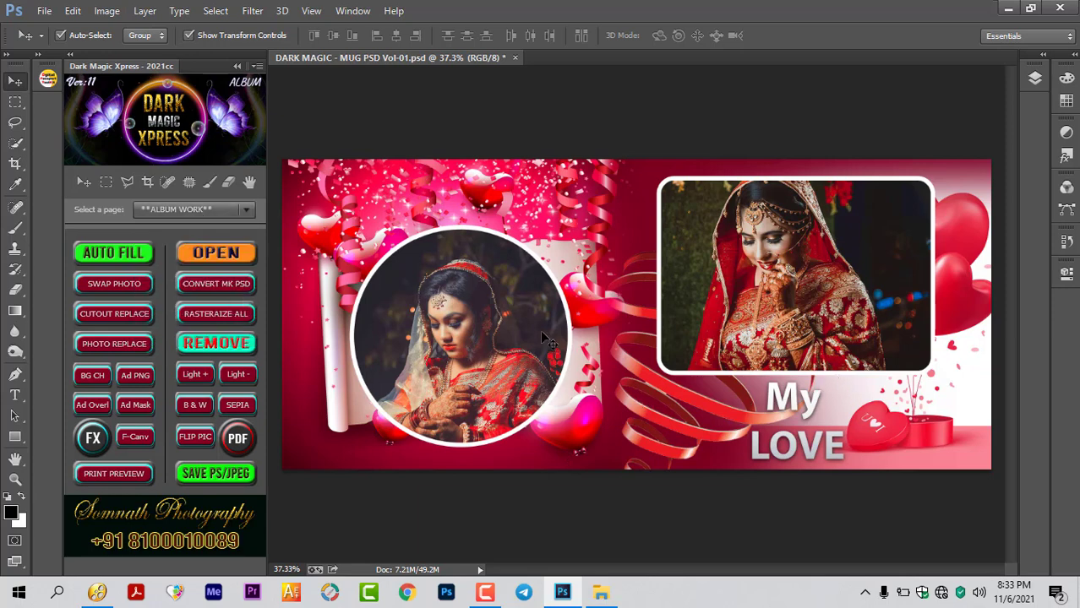
Step: Close Vol-01 without saving and open DARK MAGIC - MUG PSD Vol-06 from File Explorer
{"action": "left_click", "coordinate": [515, 58]}
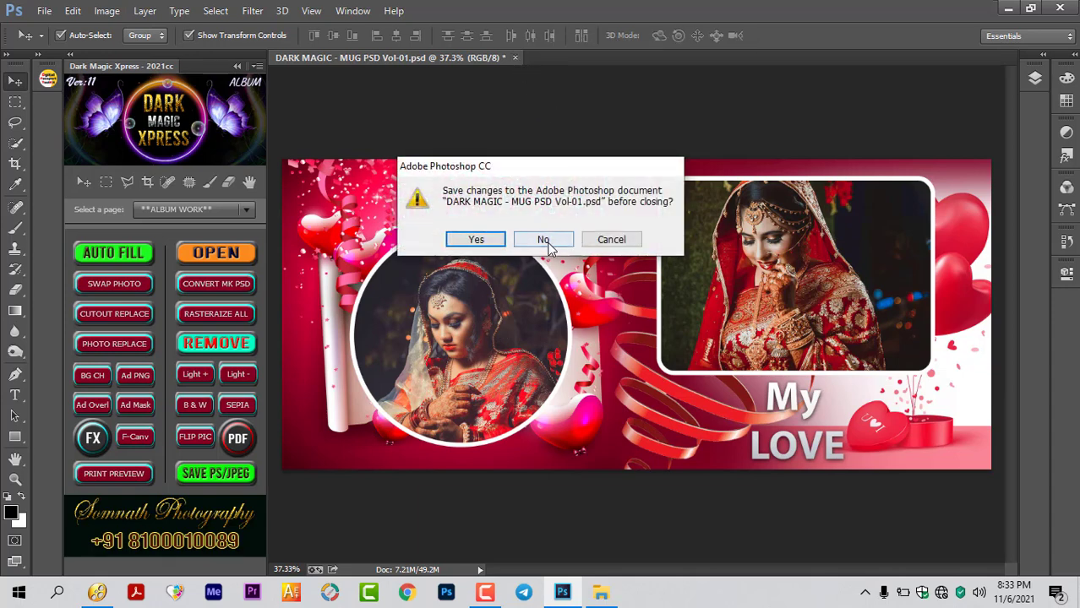
{"action": "left_click", "coordinate": [544, 240]}
{"action": "left_click", "coordinate": [601, 591]}
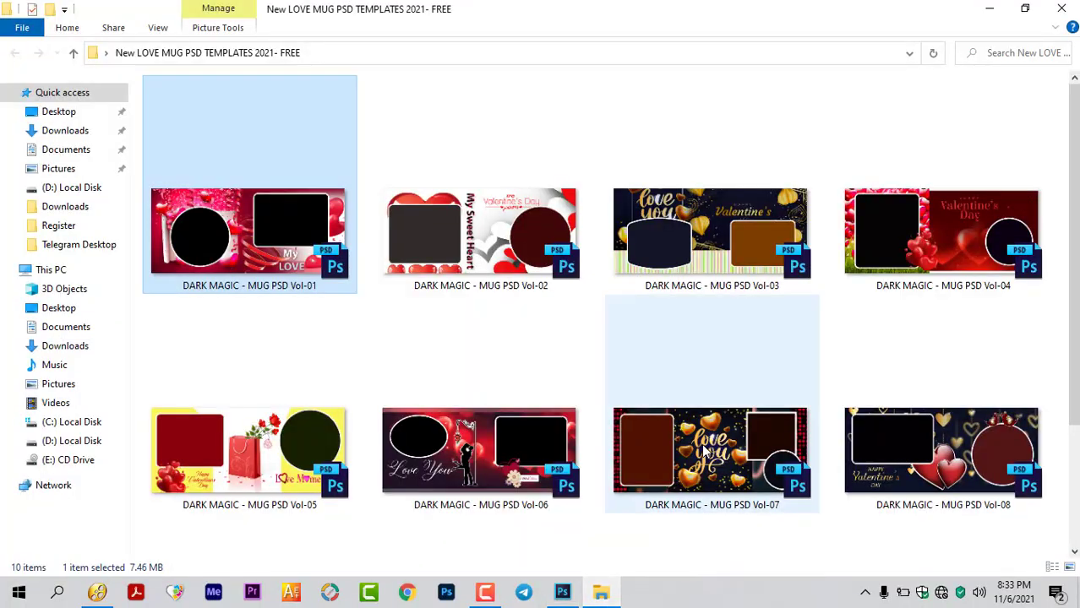
{"action": "left_click", "coordinate": [532, 480]}
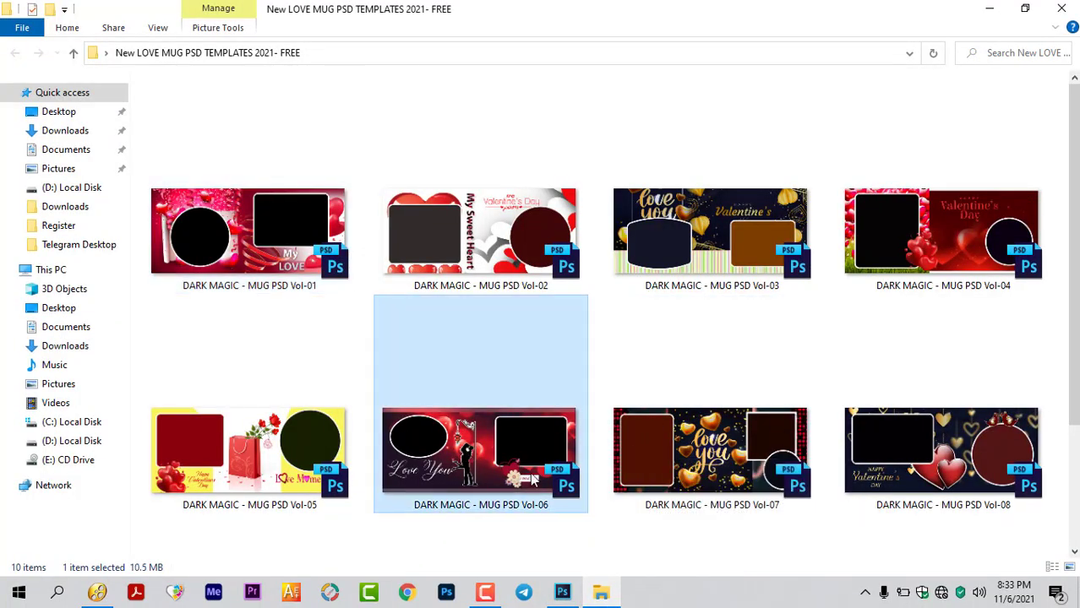
{"action": "left_click_drag", "start_coordinate": [453, 466], "coordinate": [593, 322]}
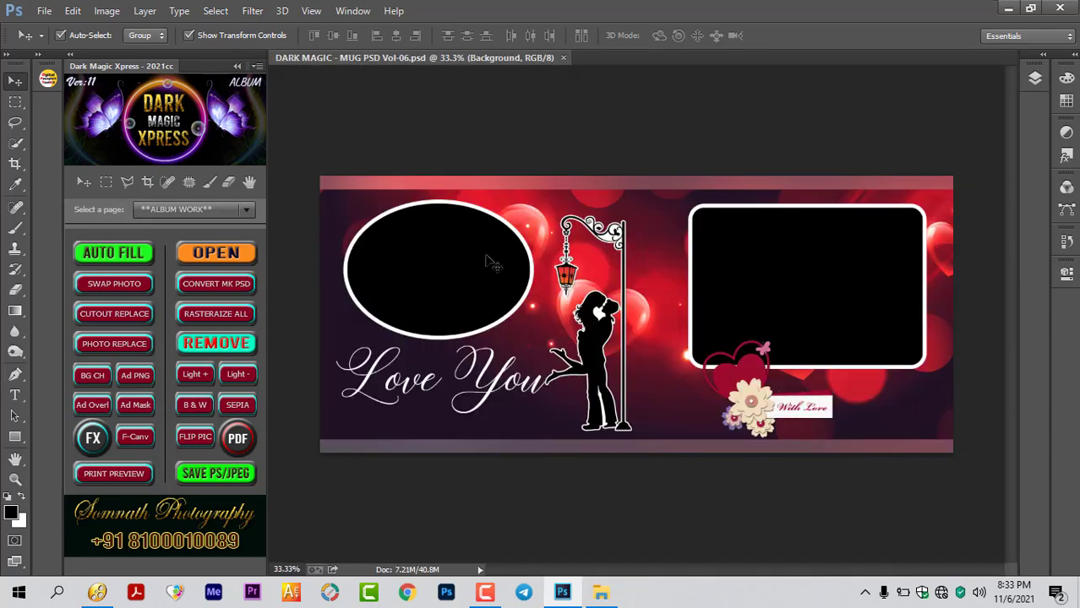
Step: Auto-fill the oval and rectangle frames with DM_DEMO (4) and indian-4160039_1280 from ALBUM WORK > PHOTOS
{"action": "left_click", "coordinate": [448, 268]}
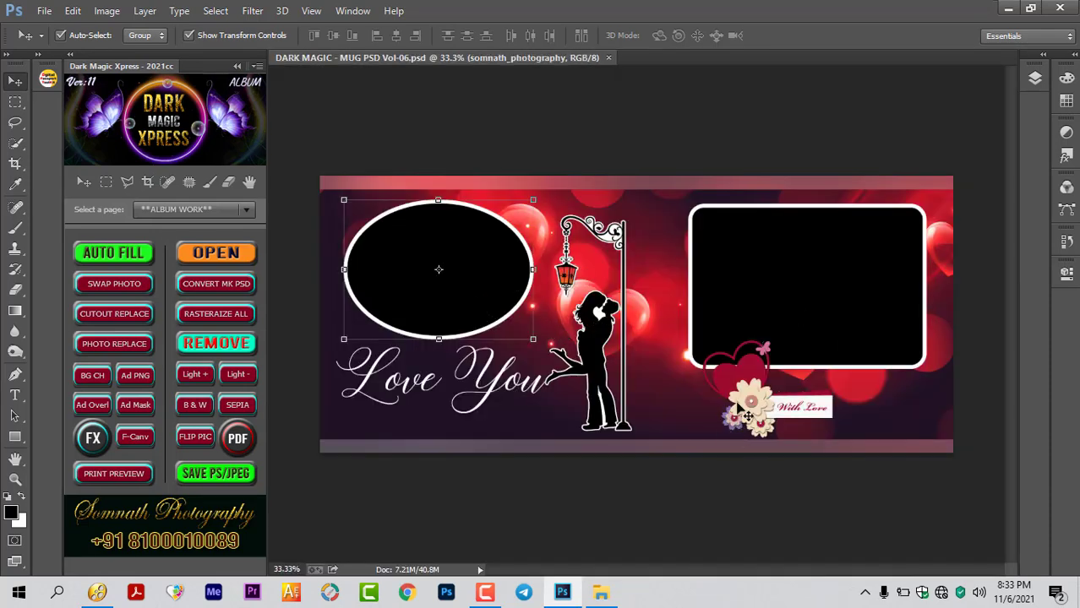
{"action": "left_click", "coordinate": [802, 290], "text": "shift"}
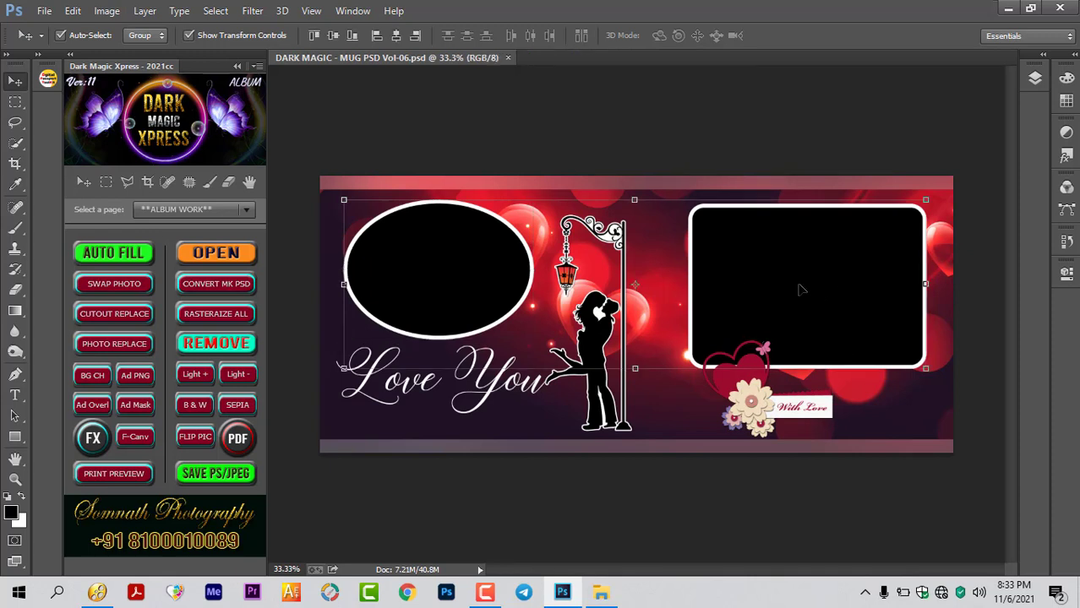
{"action": "left_click", "coordinate": [119, 257]}
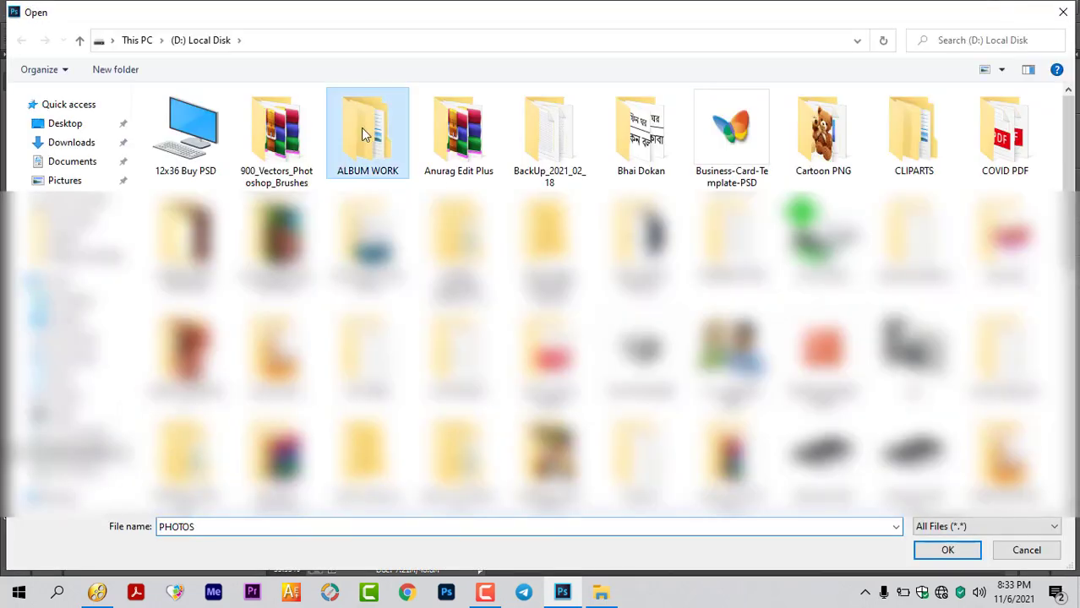
{"action": "double_click", "coordinate": [365, 135]}
{"action": "left_click", "coordinate": [203, 183]}
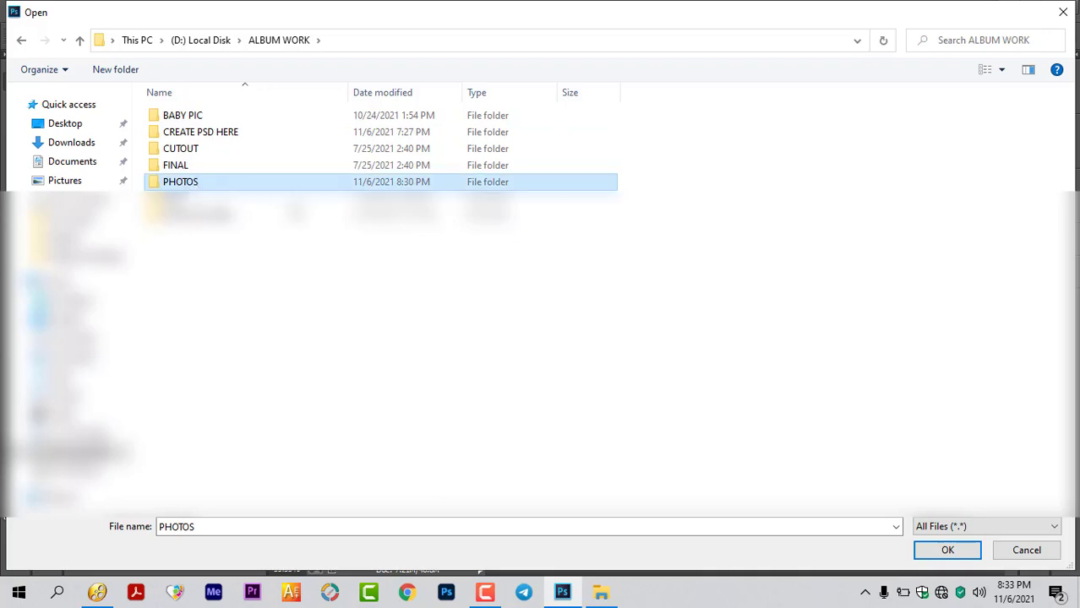
{"action": "double_click", "coordinate": [203, 184]}
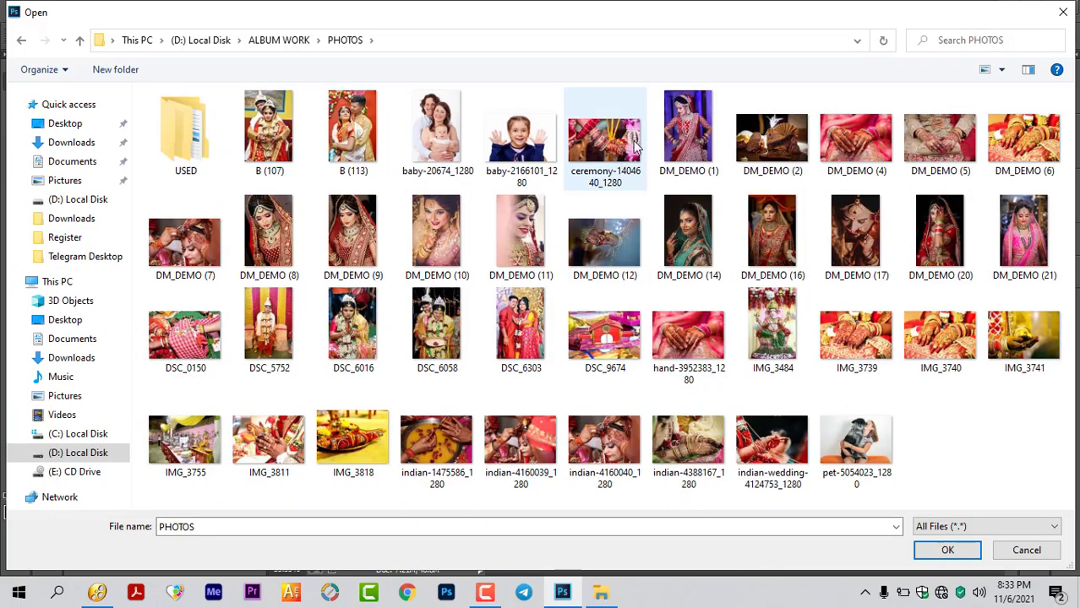
{"action": "left_click", "coordinate": [862, 145]}
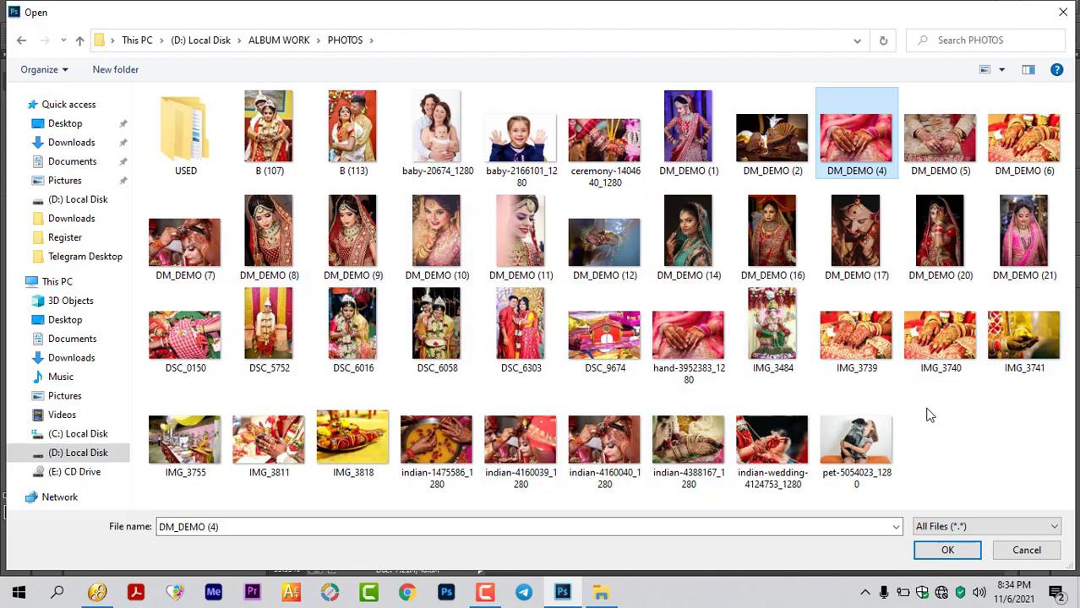
{"action": "left_click", "coordinate": [521, 447], "text": "ctrl"}
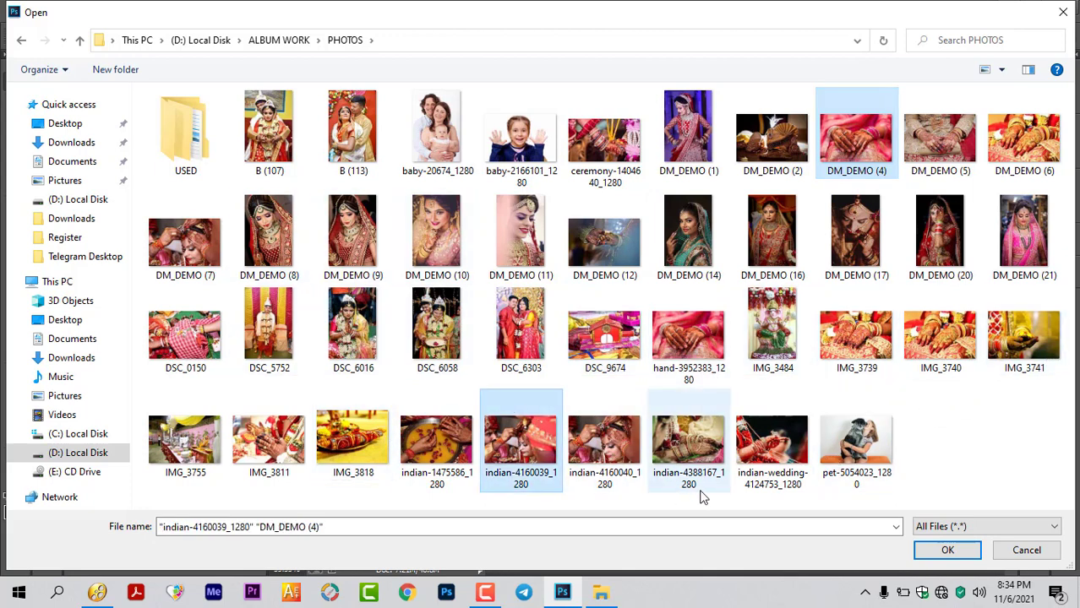
{"action": "left_click", "coordinate": [950, 551]}
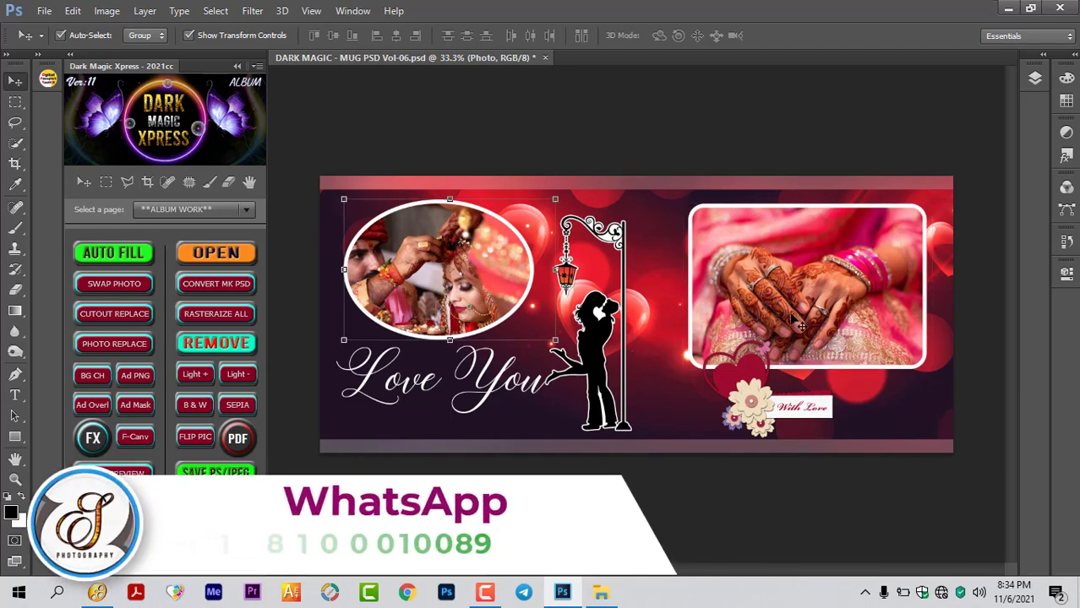
Step: Zoom in and pan around the placed bride-and-groom and mehndi photos to inspect them
{"action": "scroll", "coordinate": [439, 283], "scroll_direction": "up", "scroll_amount": 2}
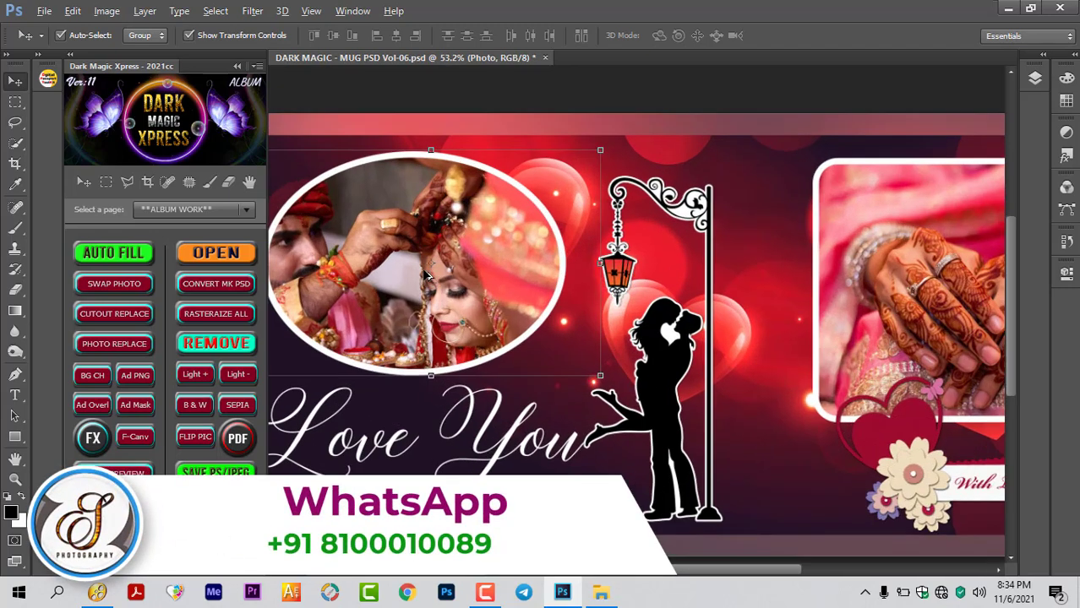
{"action": "scroll", "coordinate": [439, 283], "scroll_direction": "up", "scroll_amount": 1}
{"action": "scroll", "coordinate": [439, 283], "scroll_direction": "up", "scroll_amount": 2}
{"action": "scroll", "coordinate": [449, 339], "scroll_direction": "up", "scroll_amount": 2}
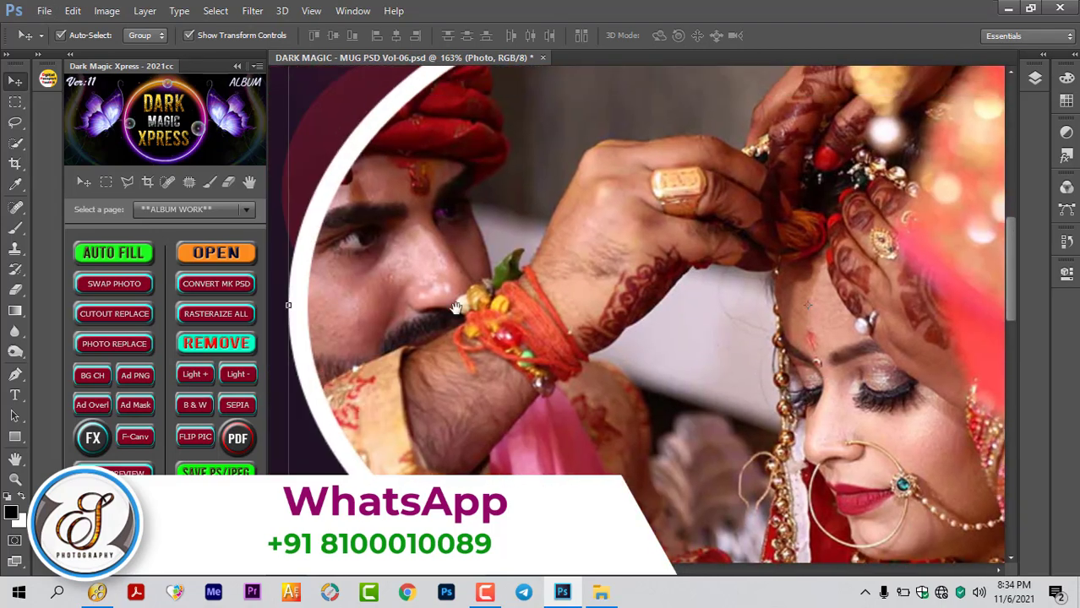
{"action": "left_click_drag", "start_coordinate": [448, 340], "coordinate": [801, 295]}
{"action": "scroll", "coordinate": [800, 295], "scroll_direction": "right", "scroll_amount": 3}
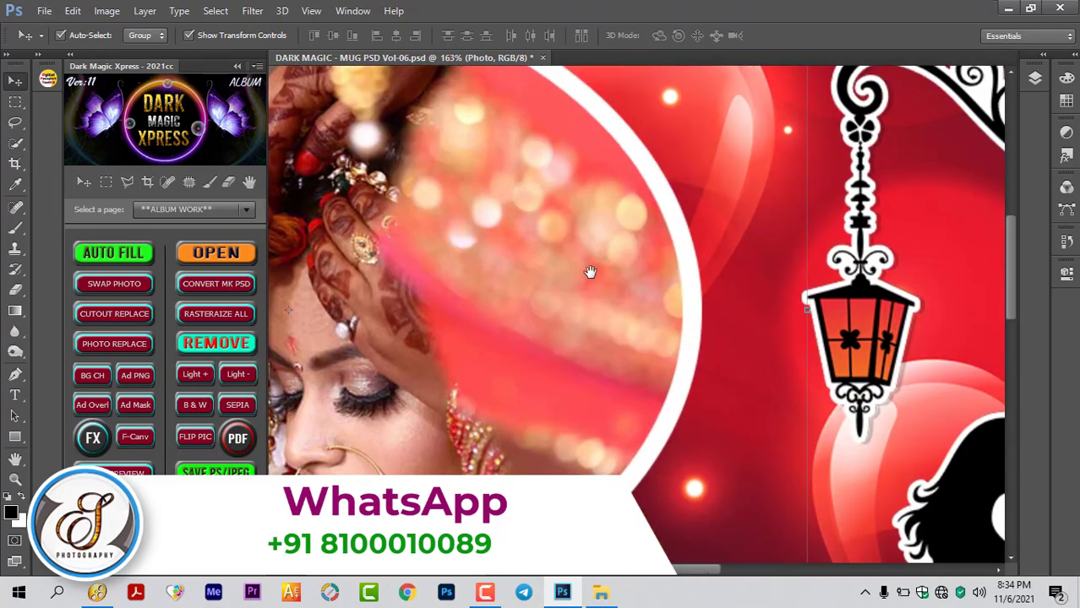
{"action": "scroll", "coordinate": [877, 341], "scroll_direction": "right", "scroll_amount": 5}
{"action": "scroll", "coordinate": [772, 325], "scroll_direction": "right", "scroll_amount": 1}
{"action": "scroll", "coordinate": [837, 309], "scroll_direction": "right", "scroll_amount": 4}
{"action": "scroll", "coordinate": [837, 308], "scroll_direction": "right", "scroll_amount": 4}
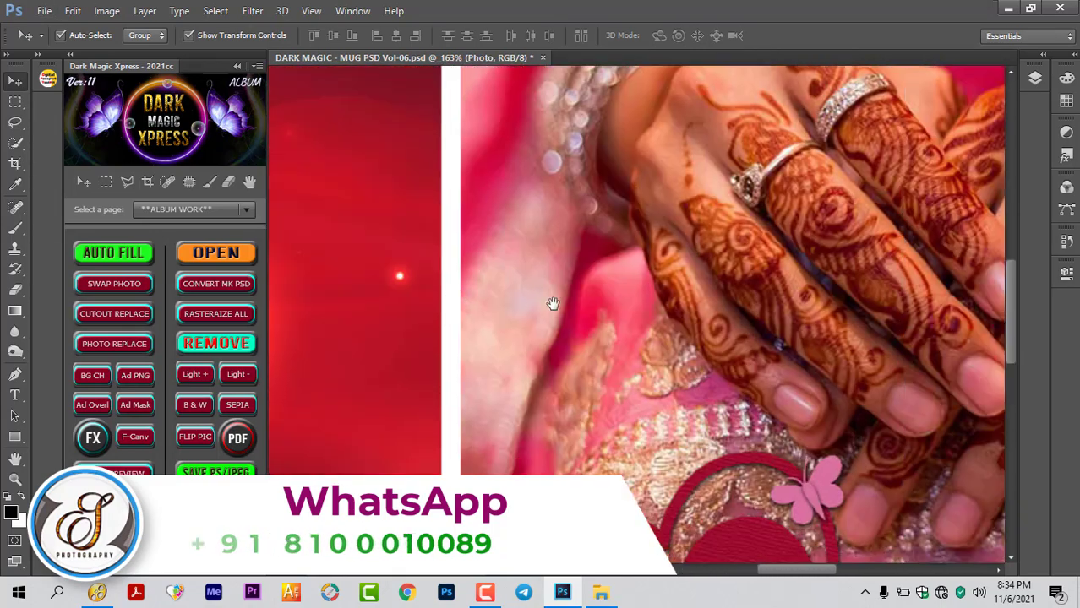
{"action": "scroll", "coordinate": [552, 304], "scroll_direction": "right", "scroll_amount": 1}
{"action": "scroll", "coordinate": [747, 354], "scroll_direction": "right", "scroll_amount": 2}
{"action": "scroll", "coordinate": [662, 310], "scroll_direction": "down", "scroll_amount": 3}
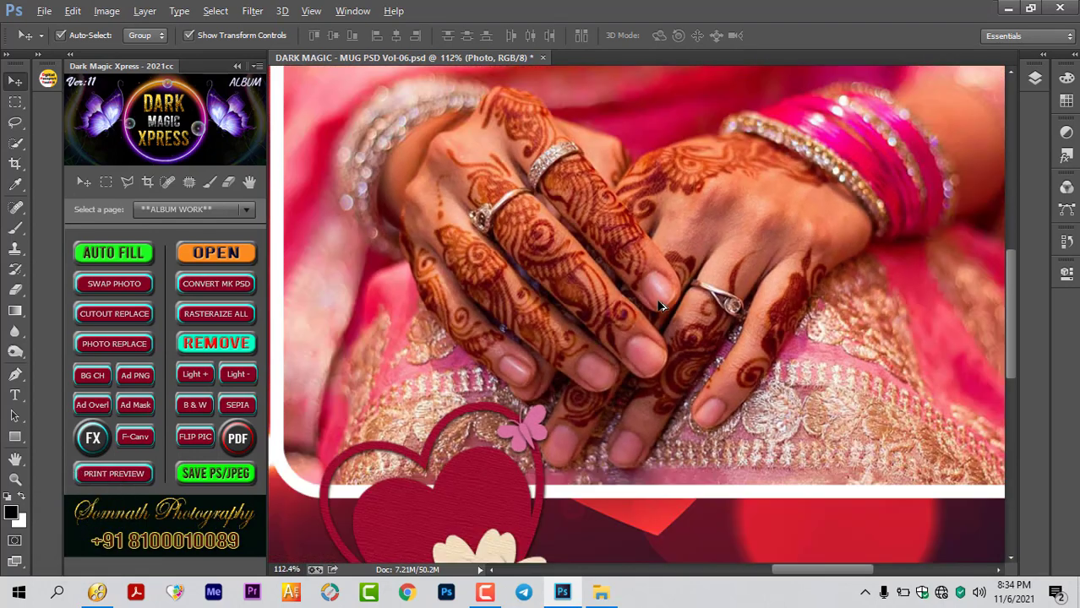
{"action": "scroll", "coordinate": [662, 309], "scroll_direction": "down", "scroll_amount": 3}
{"action": "scroll", "coordinate": [662, 310], "scroll_direction": "down", "scroll_amount": 2}
{"action": "scroll", "coordinate": [690, 345], "scroll_direction": "up", "scroll_amount": 1}
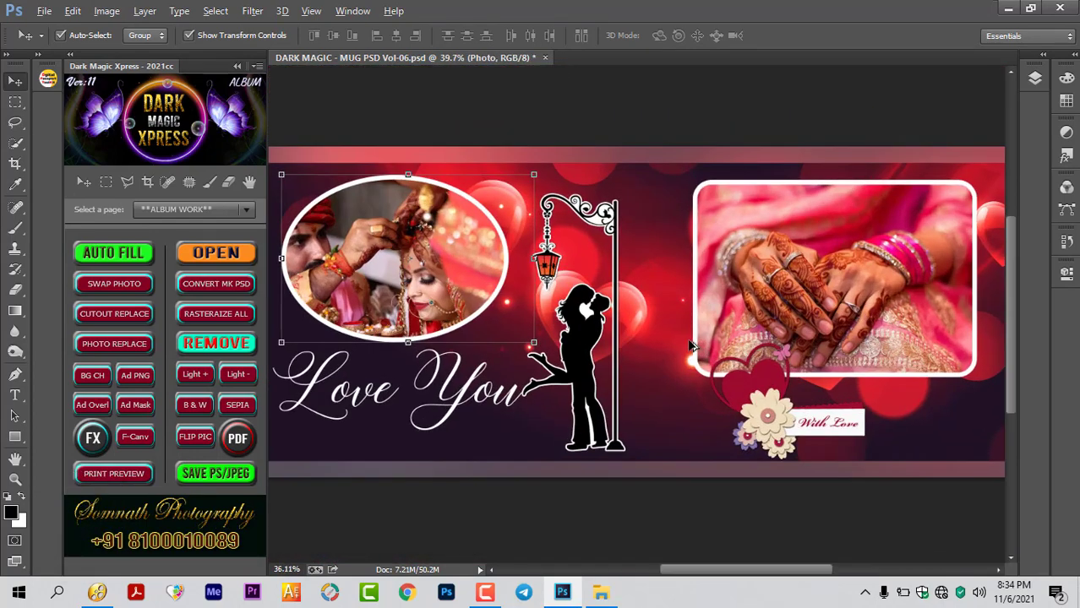
{"action": "scroll", "coordinate": [690, 346], "scroll_direction": "down", "scroll_amount": 1}
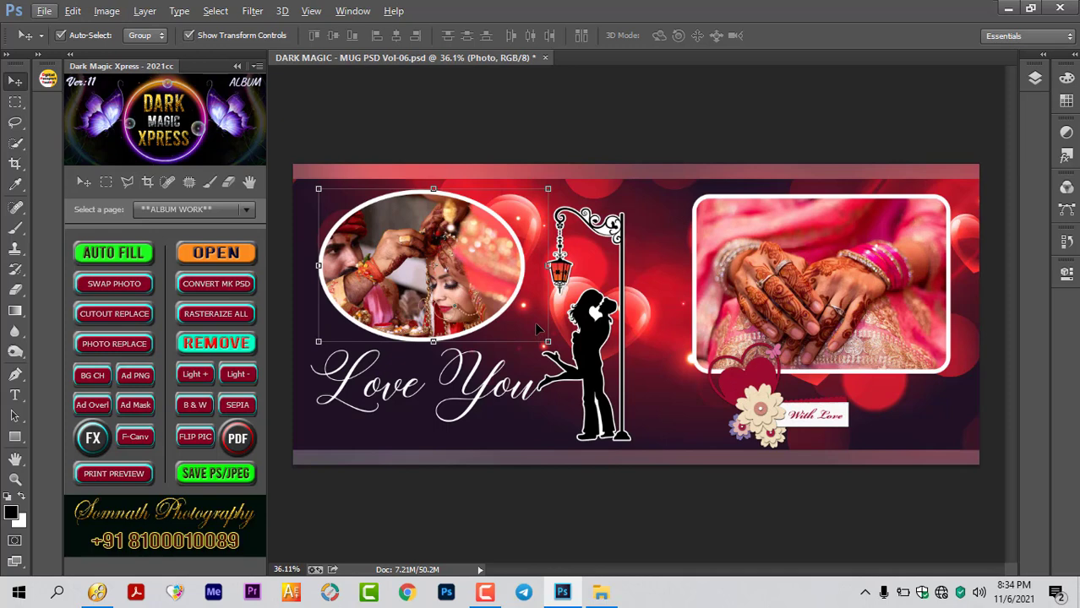
Step: Rescale the oval ceremony photo to about 68% so bride and groom both fit, then view the whole design
{"action": "key", "text": "ctrl+t"}
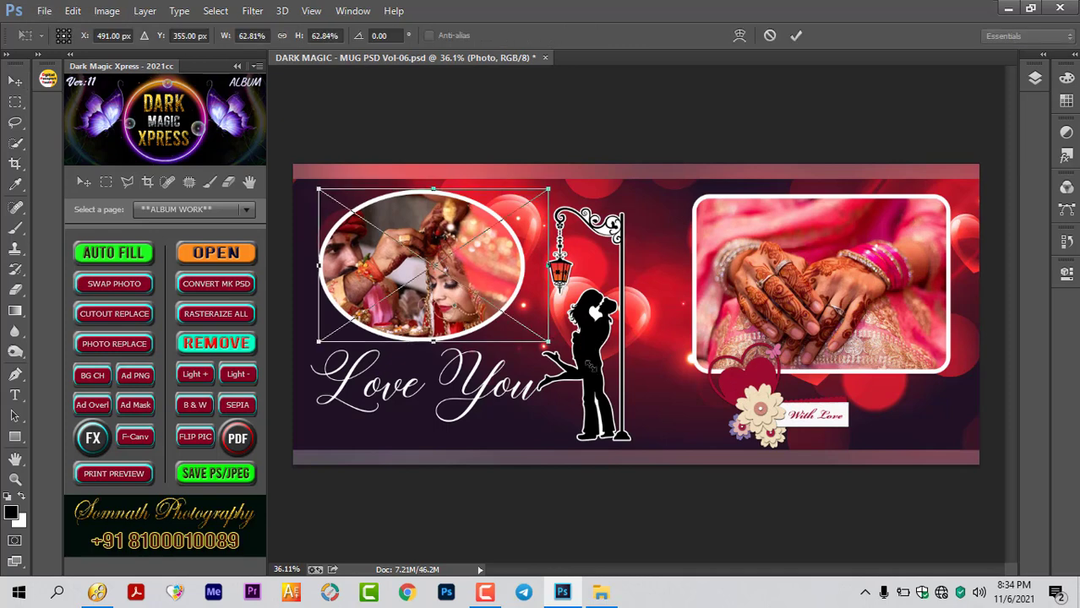
{"action": "left_click_drag", "start_coordinate": [549, 342], "coordinate": [686, 435]}
{"action": "key", "text": "Return"}
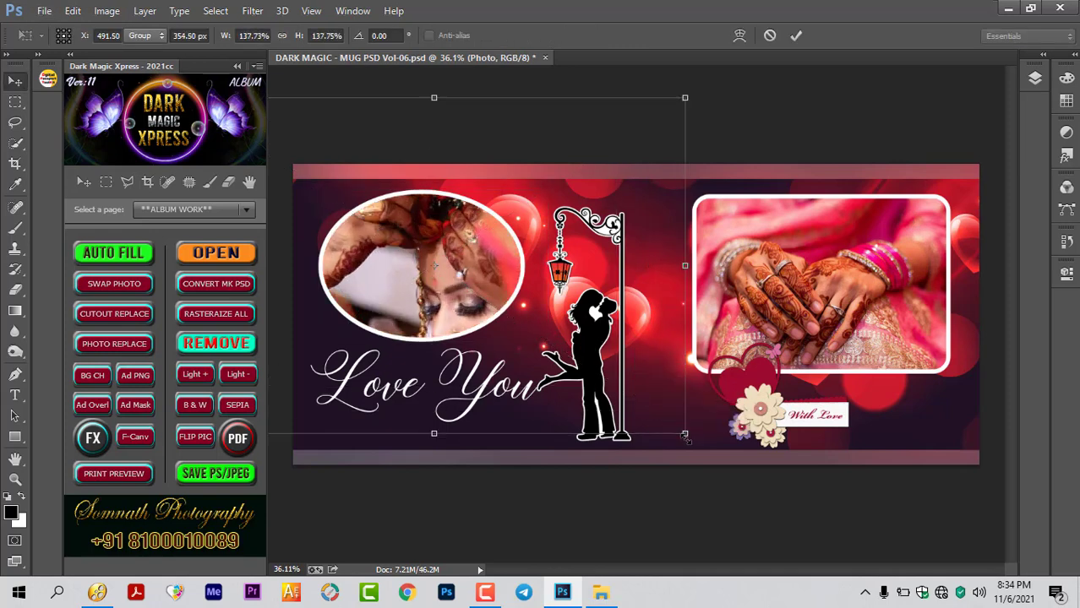
{"action": "left_click", "coordinate": [686, 435]}
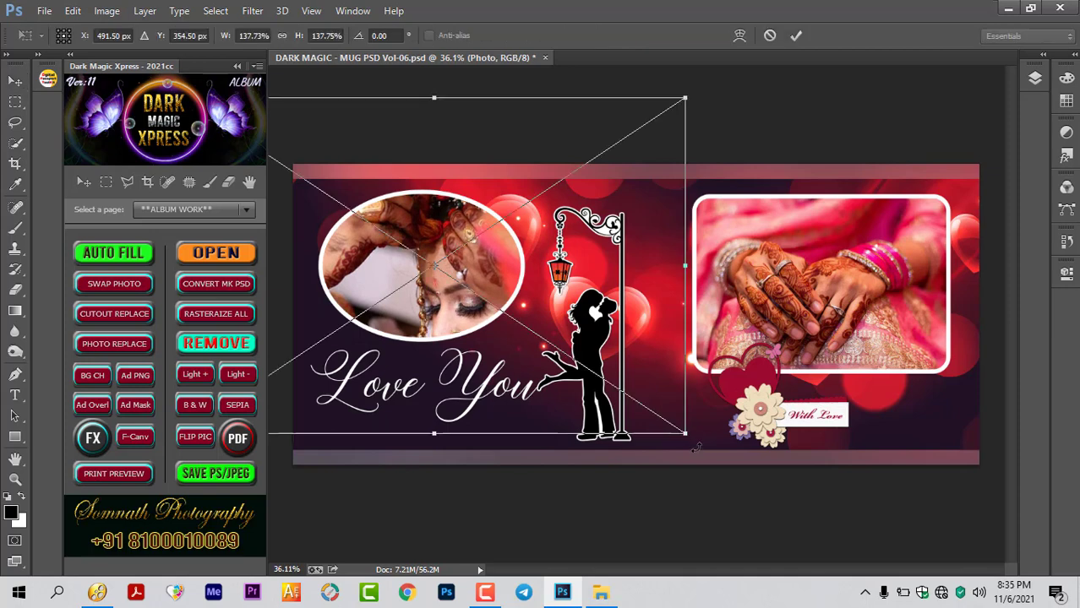
{"action": "left_click_drag", "start_coordinate": [687, 436], "coordinate": [545, 359]}
{"action": "key", "text": "Return"}
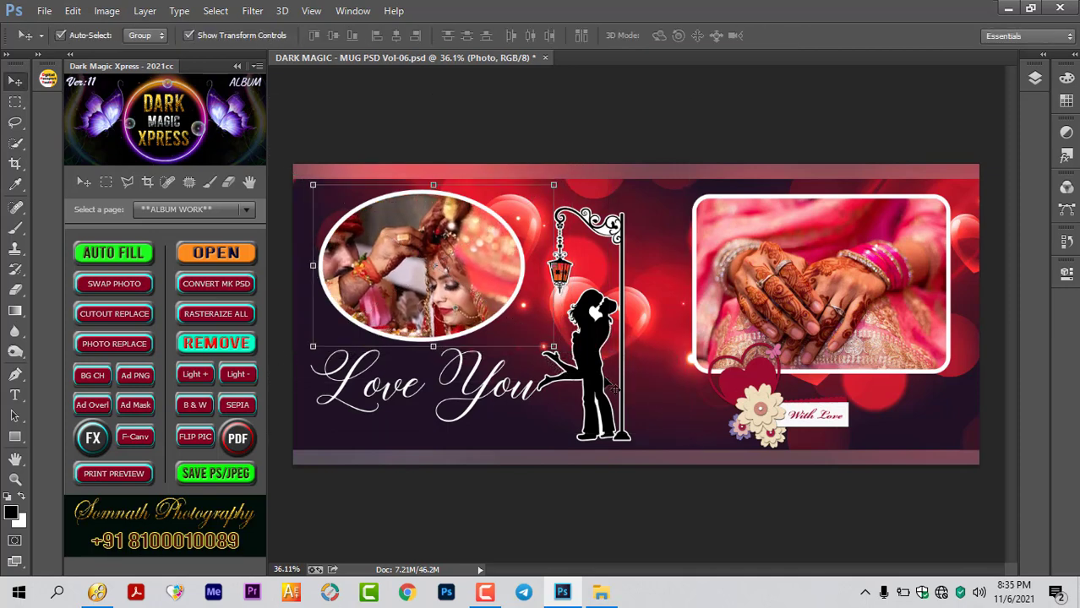
{"action": "scroll", "coordinate": [410, 264], "scroll_direction": "up", "scroll_amount": 5}
{"action": "scroll", "coordinate": [447, 279], "scroll_direction": "up", "scroll_amount": 5}
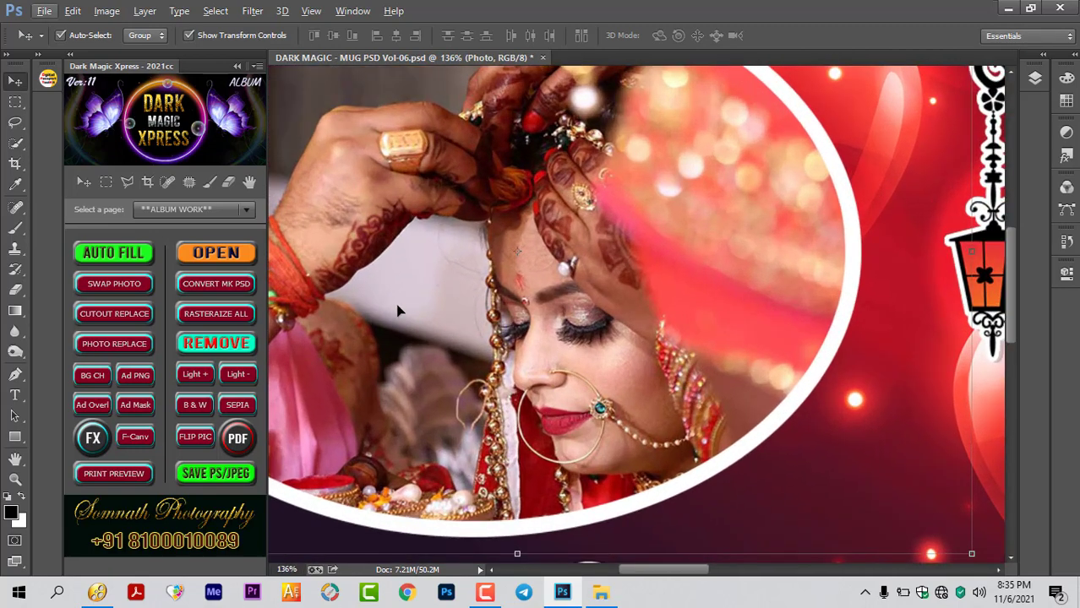
{"action": "mouse_move", "coordinate": [398, 308]}
{"action": "left_mouse_down"}
{"action": "mouse_move", "coordinate": [595, 363]}
{"action": "mouse_move", "coordinate": [538, 346]}
{"action": "left_mouse_up"}
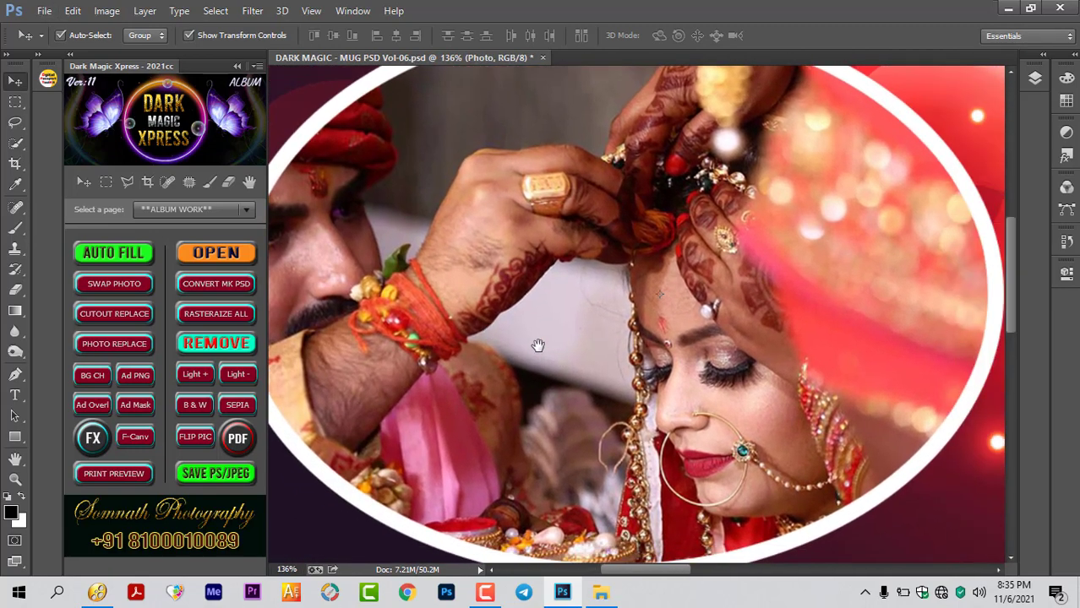
{"action": "key", "text": "ctrl+0"}
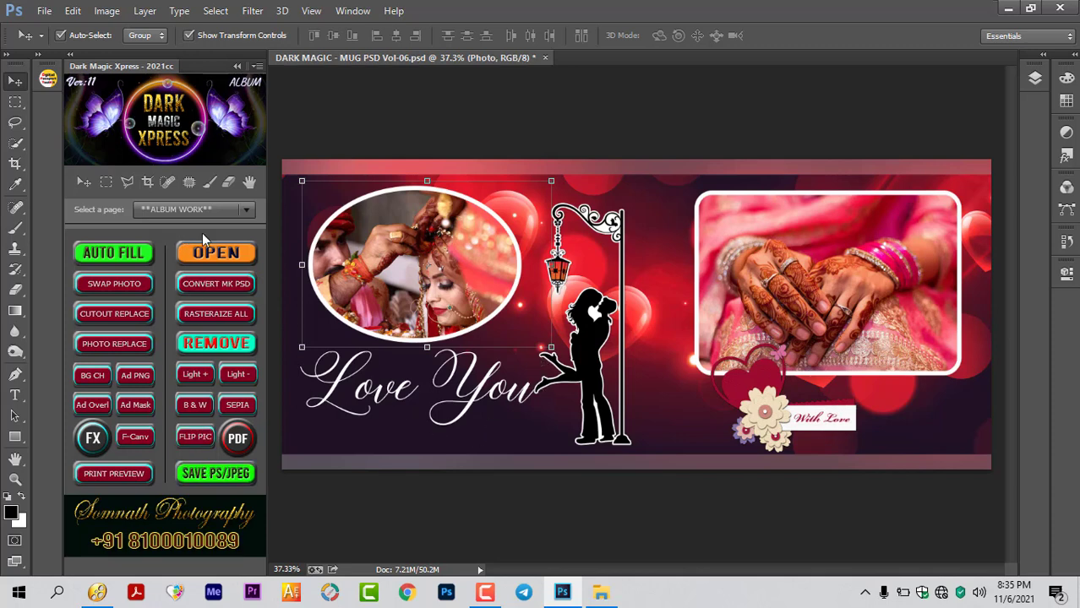
Step: Deselect the photo layer and rasterize all mug design layers, keeping the ALBUM WORK page
{"action": "left_click", "coordinate": [376, 113]}
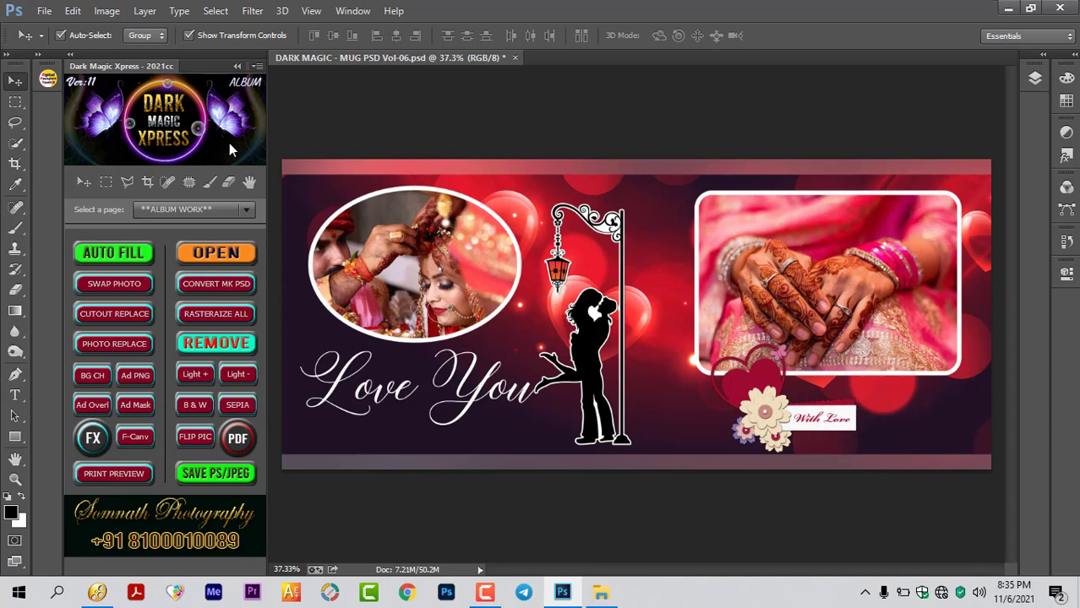
{"action": "left_click", "coordinate": [194, 314]}
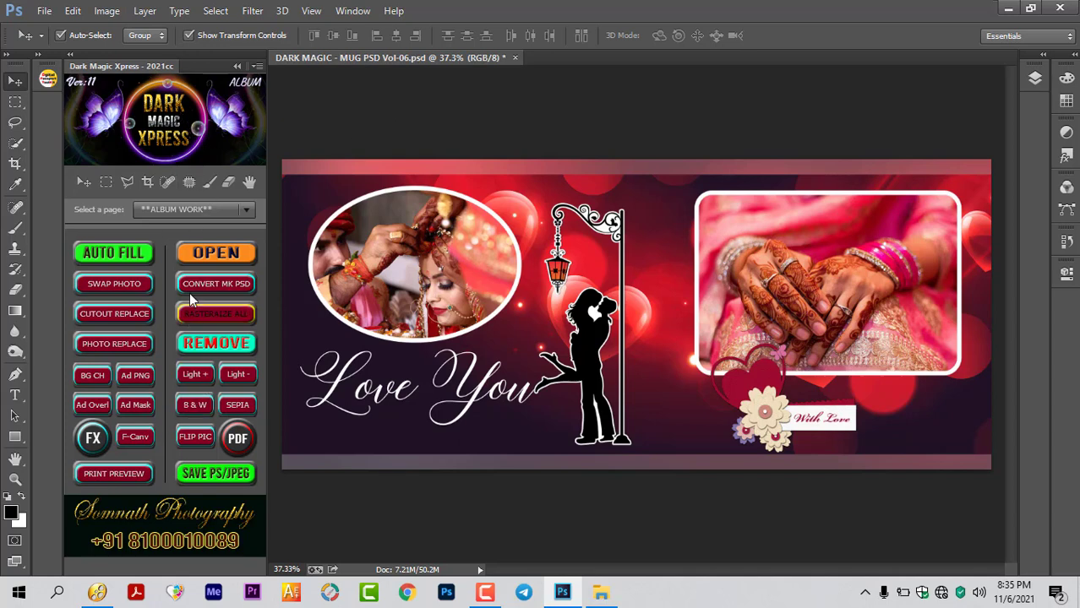
{"action": "left_click", "coordinate": [194, 207]}
{"action": "left_click", "coordinate": [941, 68]}
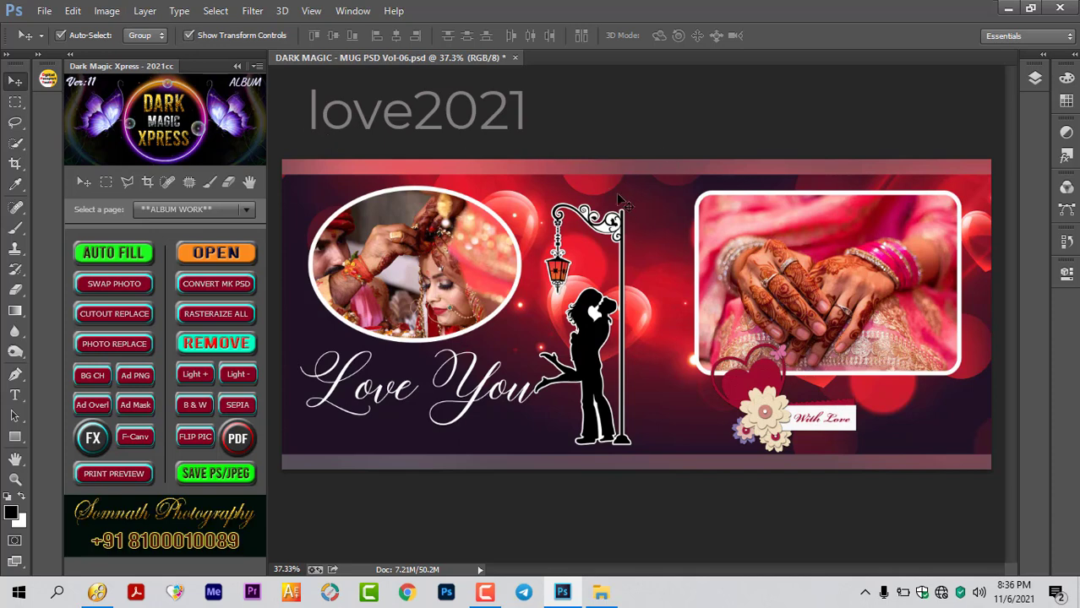
Step: Browse the ten New LOVE MUG PSD TEMPLATES 2021- FREE thumbnails, then minimize File Explorer
{"action": "left_click", "coordinate": [601, 593]}
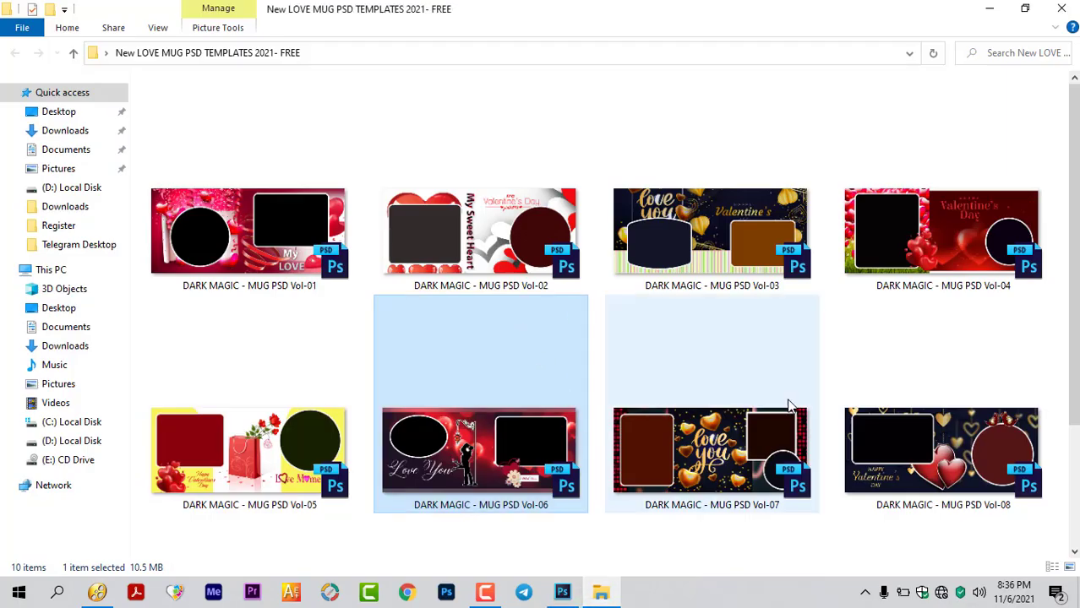
{"action": "scroll", "coordinate": [788, 399], "scroll_direction": "down", "scroll_amount": 2}
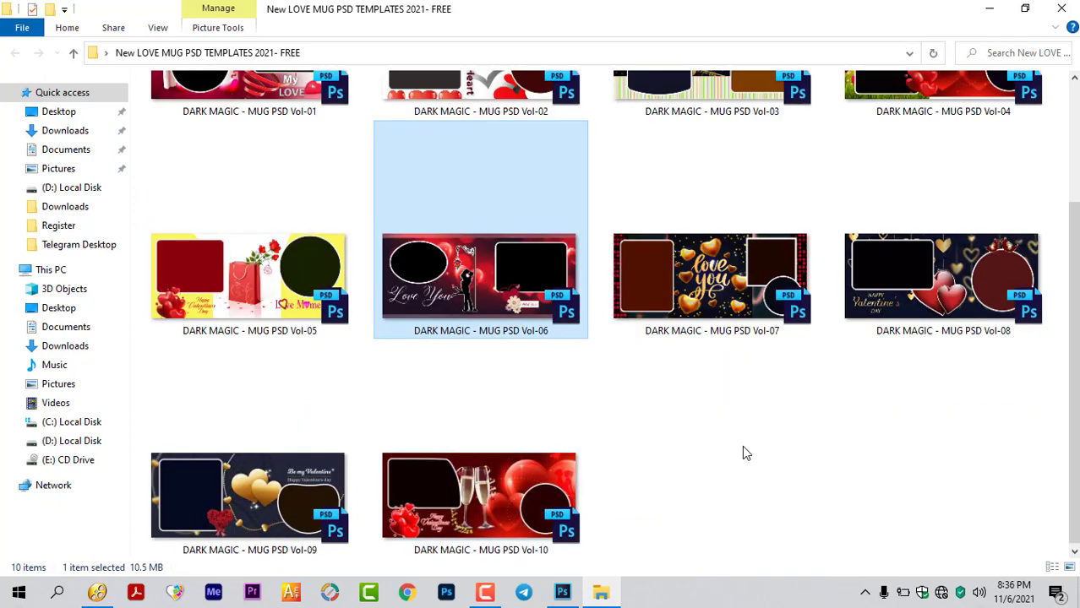
{"action": "scroll", "coordinate": [748, 444], "scroll_direction": "up", "scroll_amount": 2}
{"action": "scroll", "coordinate": [750, 443], "scroll_direction": "down", "scroll_amount": 2}
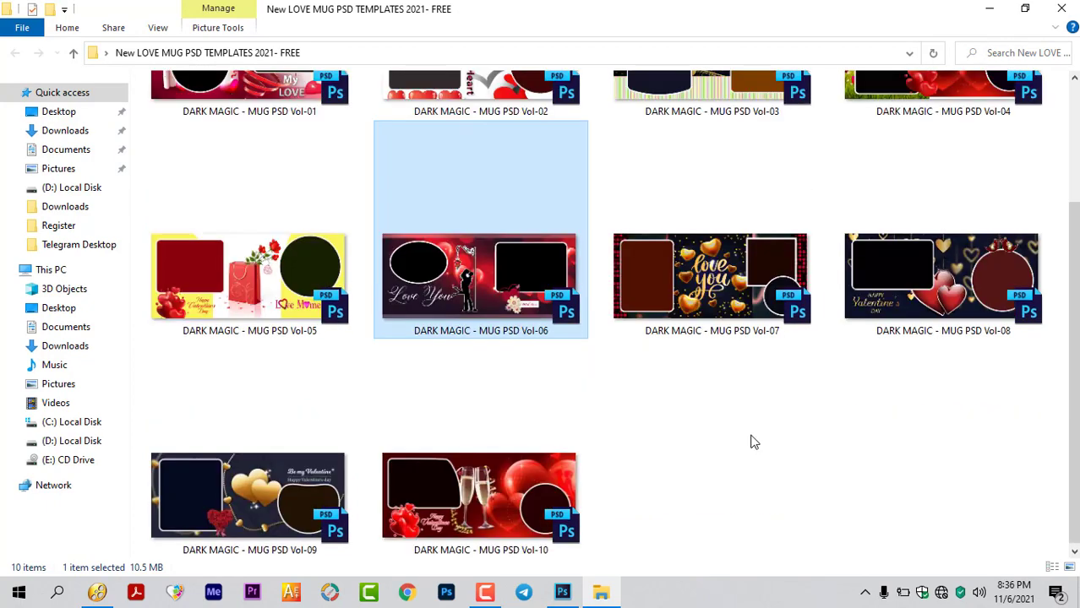
{"action": "left_click", "coordinate": [989, 9]}
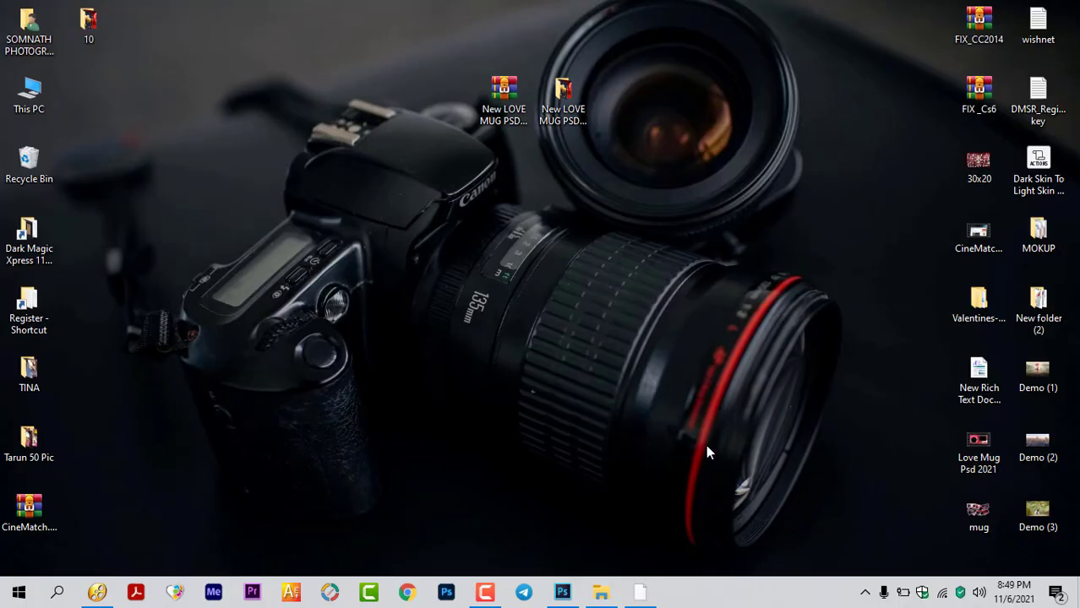
Step: Open the templates' MediaFire download page from the Somnath Photography blog post, then close it
{"action": "left_click", "coordinate": [640, 592]}
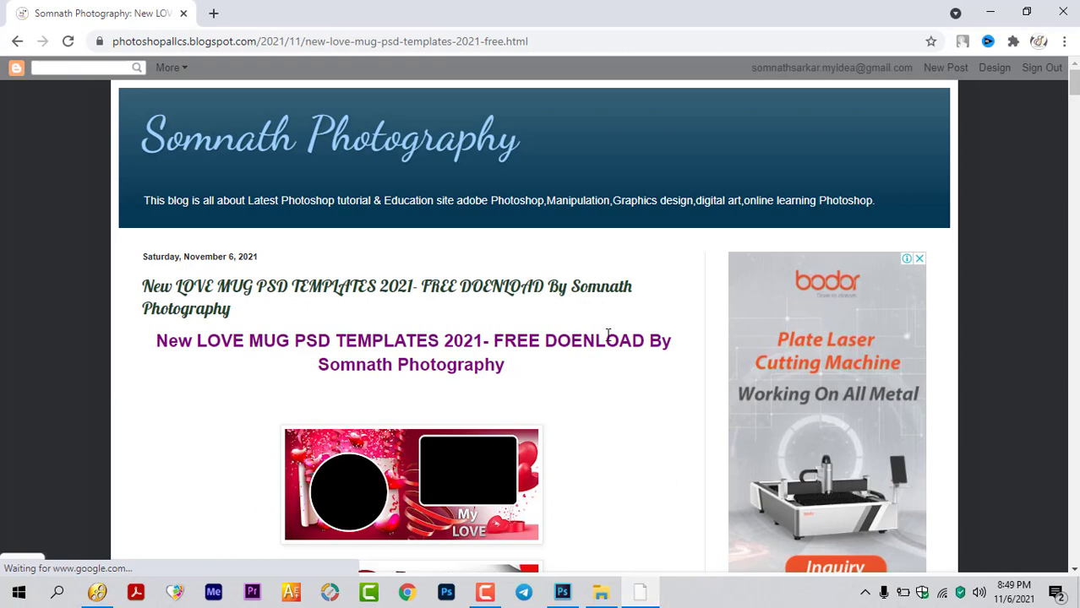
{"action": "scroll", "coordinate": [608, 340], "scroll_direction": "down", "scroll_amount": 3}
{"action": "scroll", "coordinate": [614, 332], "scroll_direction": "down", "scroll_amount": 3}
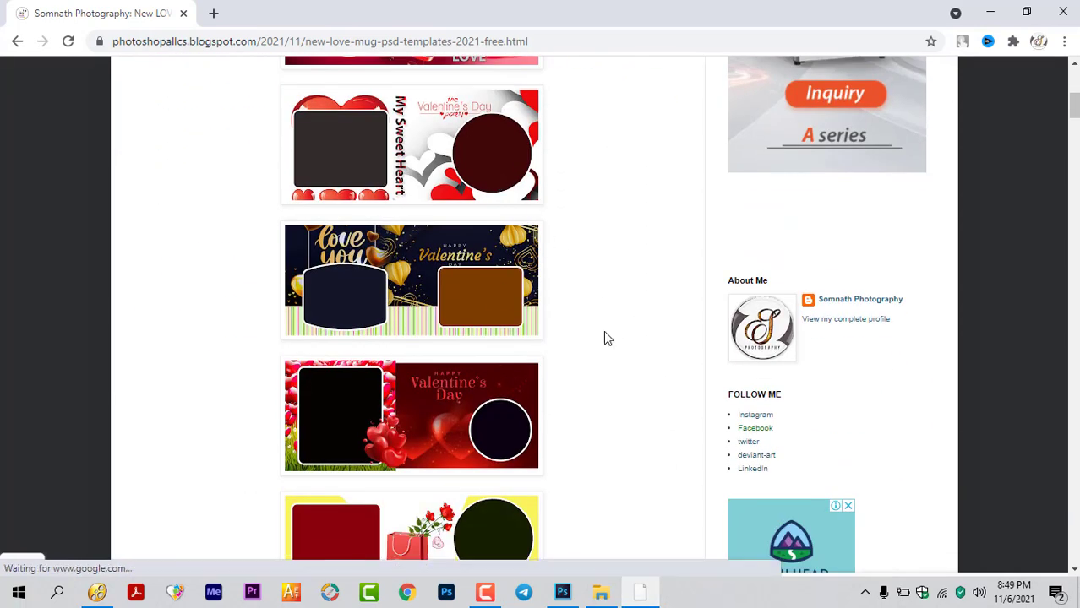
{"action": "scroll", "coordinate": [604, 331], "scroll_direction": "down", "scroll_amount": 3}
{"action": "scroll", "coordinate": [600, 309], "scroll_direction": "down", "scroll_amount": 2}
{"action": "scroll", "coordinate": [600, 310], "scroll_direction": "down", "scroll_amount": 3}
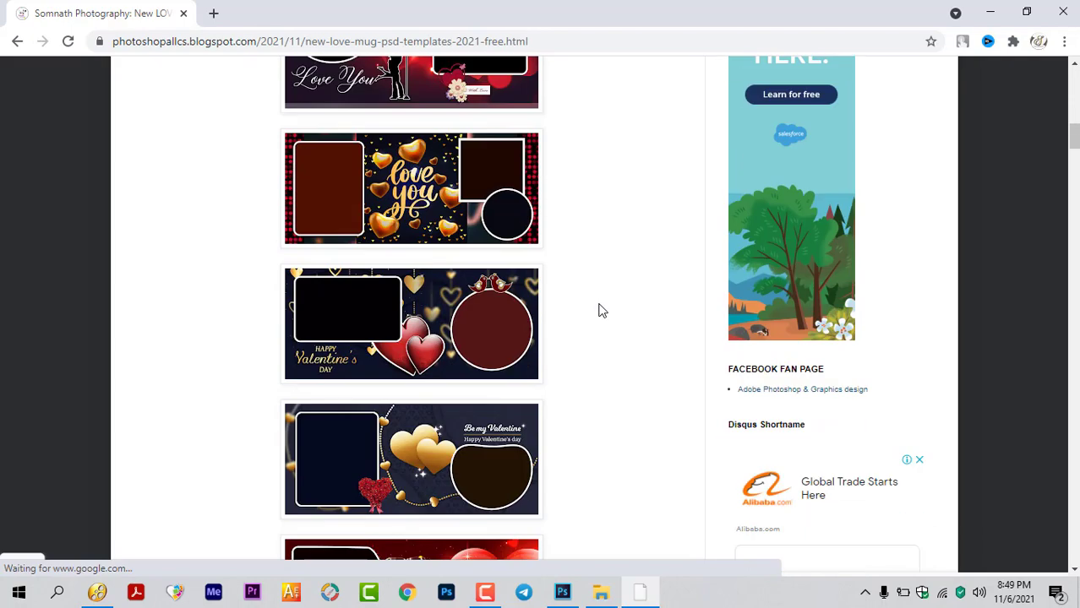
{"action": "scroll", "coordinate": [592, 279], "scroll_direction": "down", "scroll_amount": 2}
{"action": "scroll", "coordinate": [602, 283], "scroll_direction": "down", "scroll_amount": 1}
{"action": "scroll", "coordinate": [605, 287], "scroll_direction": "down", "scroll_amount": 1}
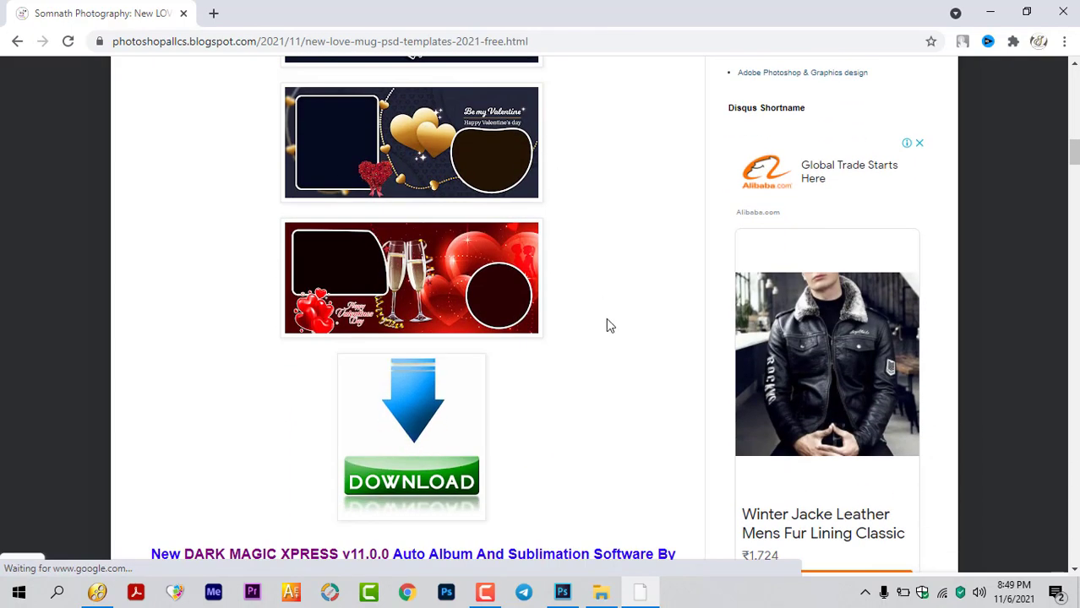
{"action": "scroll", "coordinate": [610, 321], "scroll_direction": "down", "scroll_amount": 2}
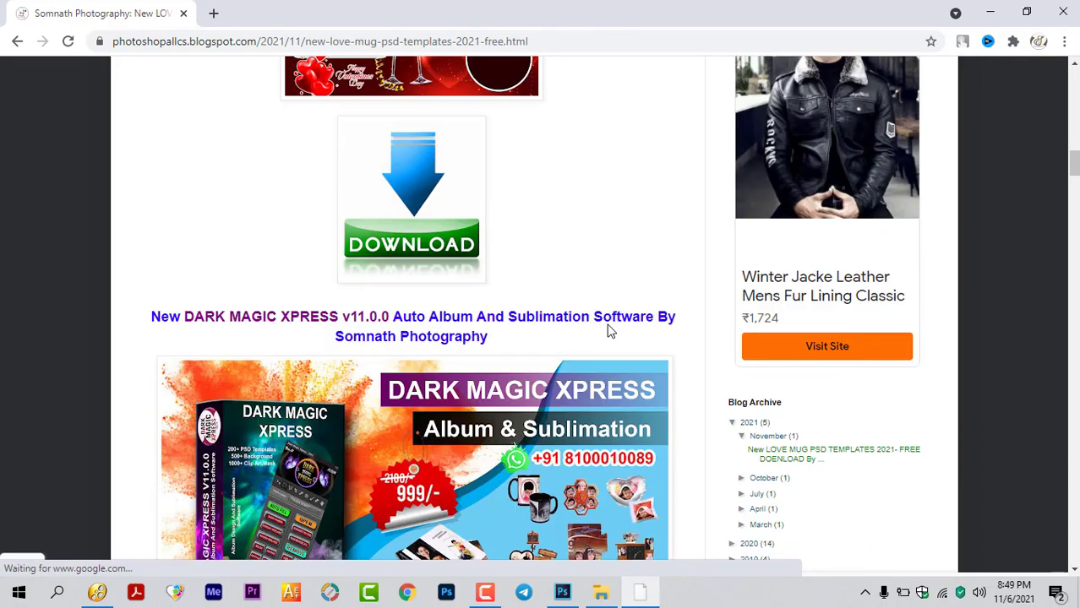
{"action": "left_click", "coordinate": [414, 243]}
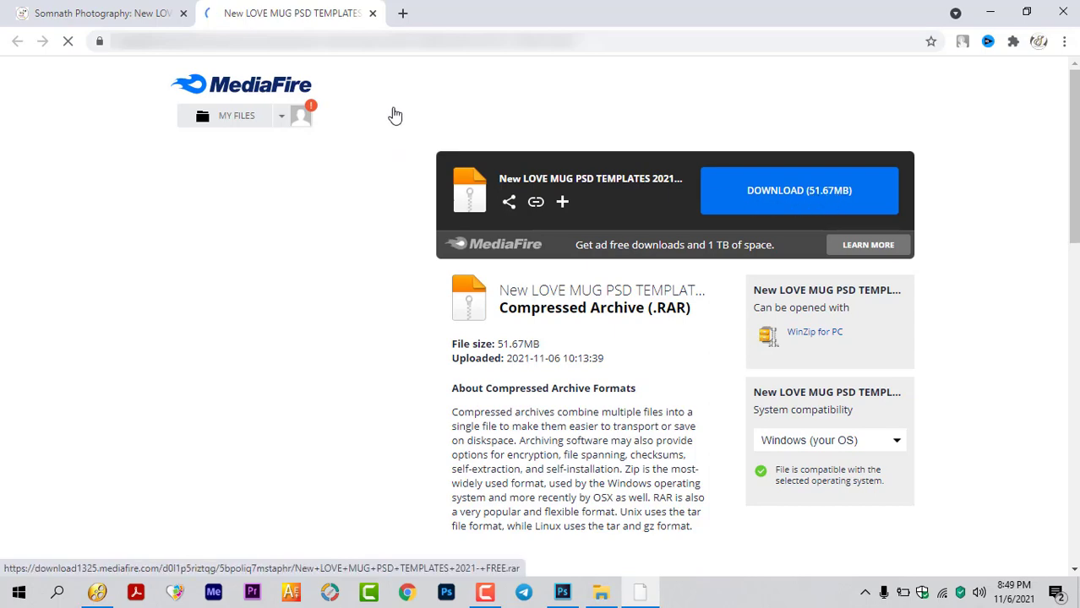
{"action": "left_click", "coordinate": [372, 13]}
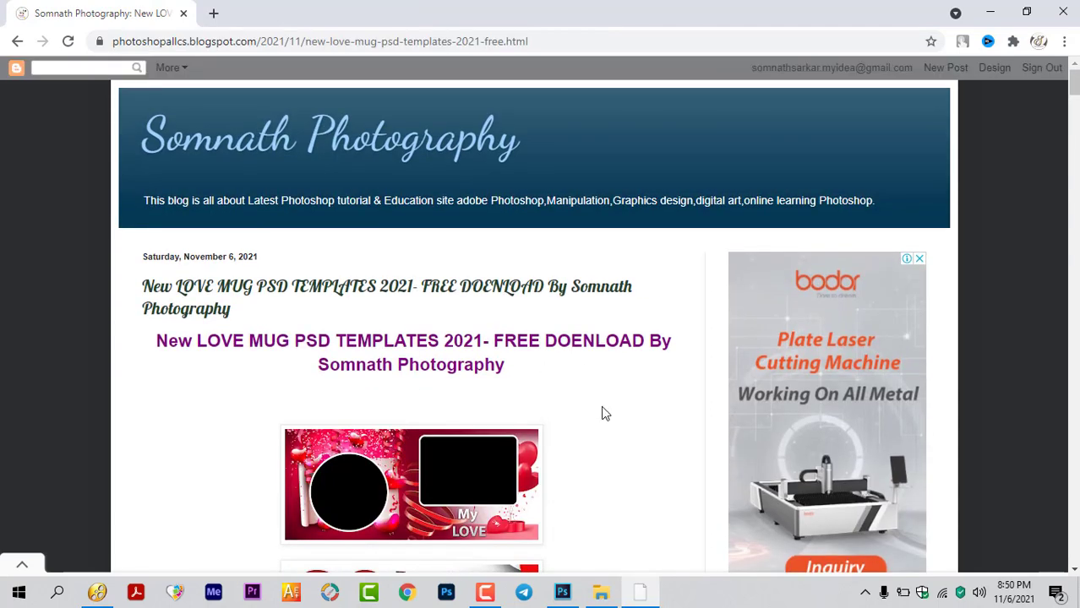
Step: Scroll the blog post to find the Instamojo DARK MAGIC PRODUCTS store link
{"action": "scroll", "coordinate": [603, 408], "scroll_direction": "down", "scroll_amount": 4}
{"action": "scroll", "coordinate": [603, 408], "scroll_direction": "down", "scroll_amount": 2}
{"action": "scroll", "coordinate": [603, 408], "scroll_direction": "down", "scroll_amount": 3}
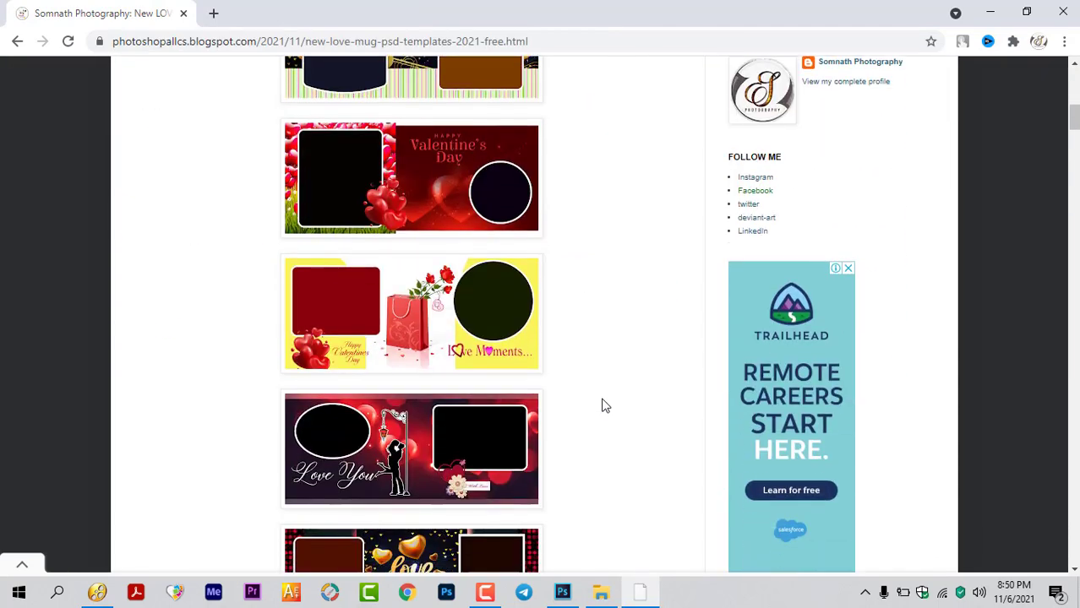
{"action": "scroll", "coordinate": [603, 406], "scroll_direction": "down", "scroll_amount": 2}
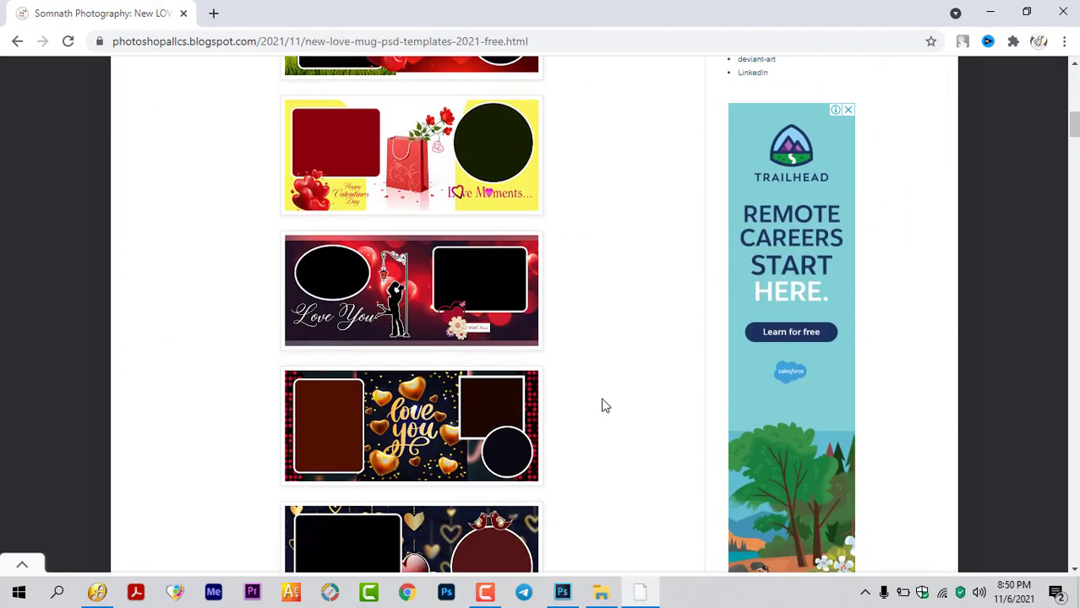
{"action": "scroll", "coordinate": [603, 407], "scroll_direction": "down", "scroll_amount": 1}
{"action": "scroll", "coordinate": [604, 406], "scroll_direction": "down", "scroll_amount": 2}
{"action": "scroll", "coordinate": [602, 404], "scroll_direction": "up", "scroll_amount": 4}
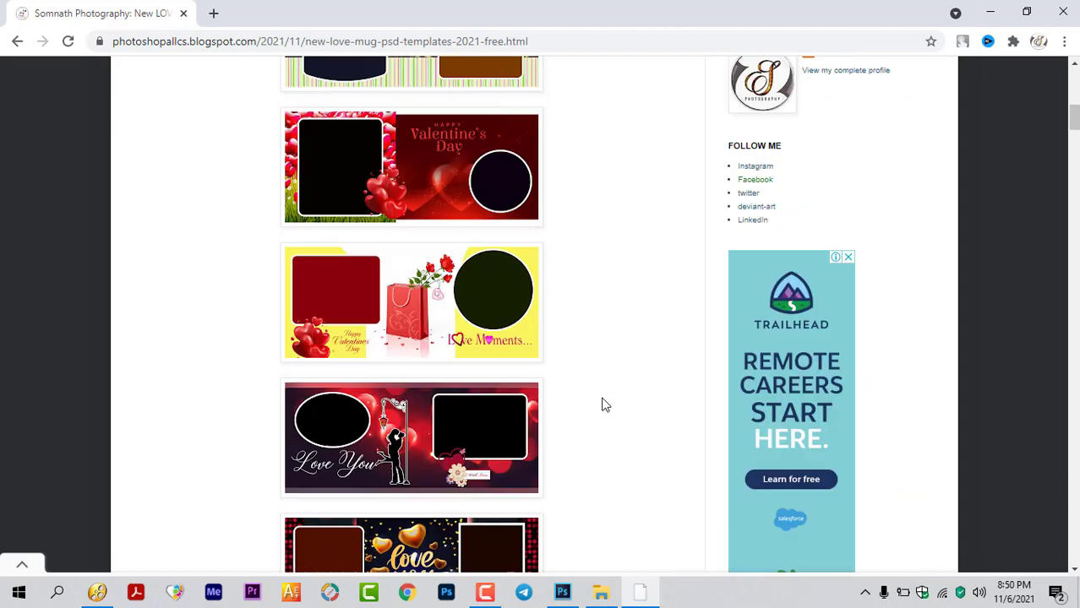
{"action": "scroll", "coordinate": [602, 404], "scroll_direction": "up", "scroll_amount": 4}
{"action": "scroll", "coordinate": [592, 381], "scroll_direction": "up", "scroll_amount": 5}
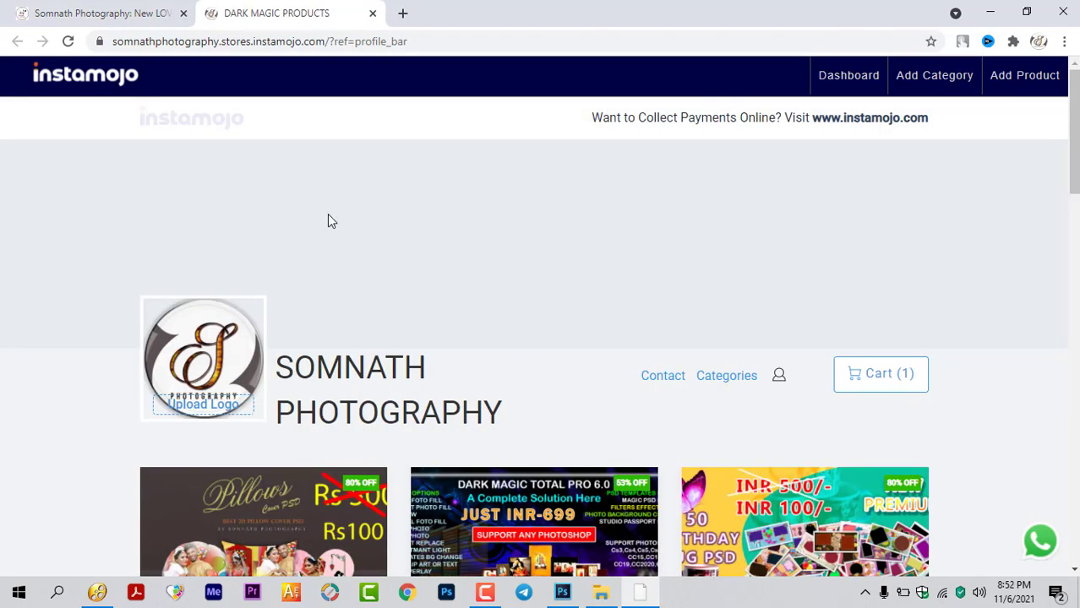
{"action": "scroll", "coordinate": [329, 221], "scroll_direction": "down", "scroll_amount": 4}
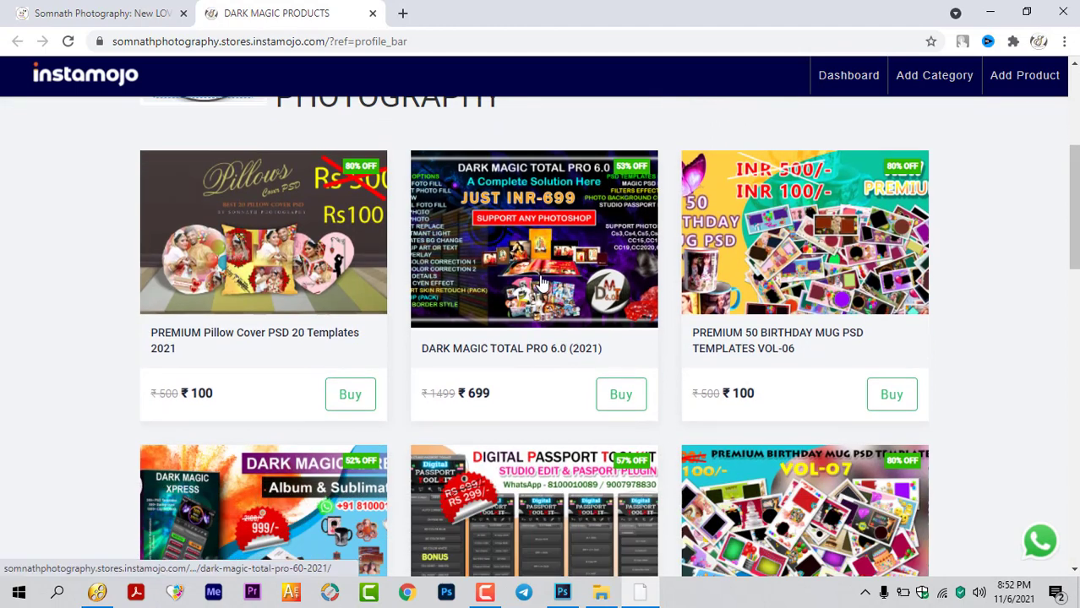
{"action": "scroll", "coordinate": [473, 271], "scroll_direction": "down", "scroll_amount": 2}
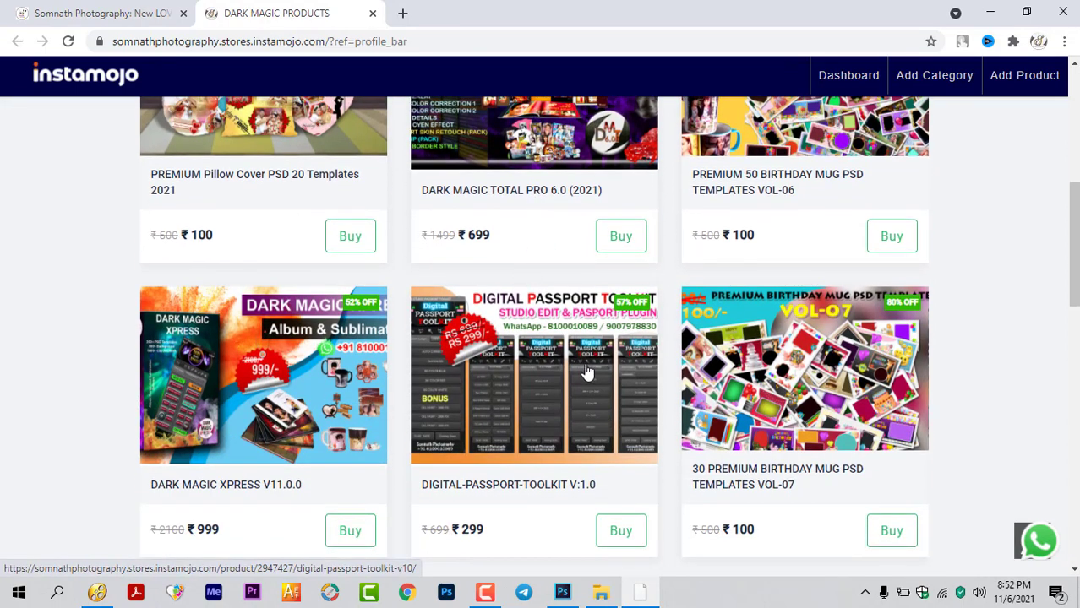
{"action": "scroll", "coordinate": [587, 373], "scroll_direction": "down", "scroll_amount": 2}
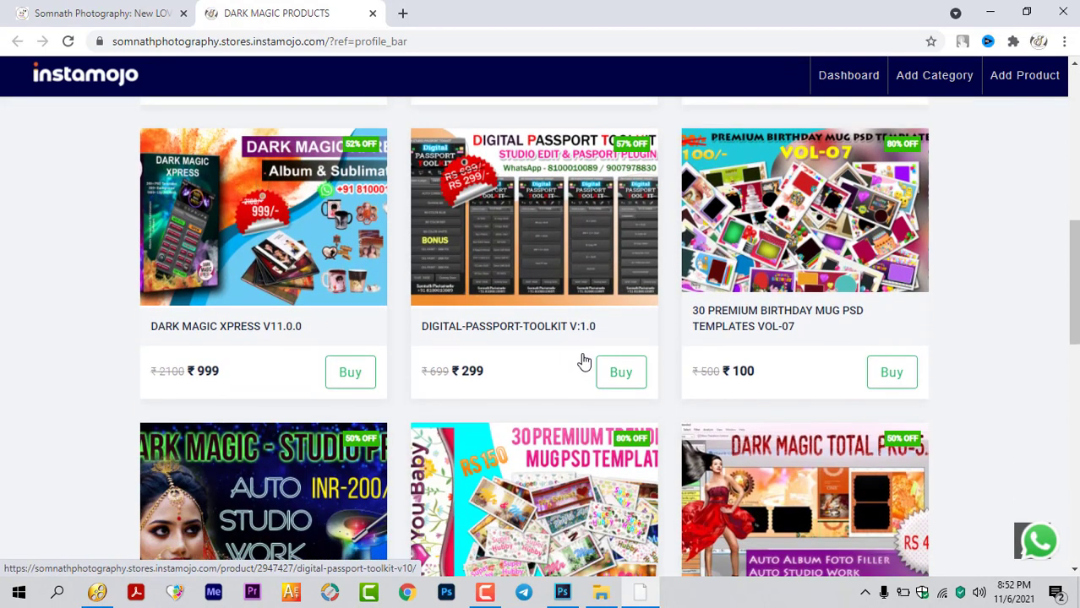
{"action": "scroll", "coordinate": [584, 362], "scroll_direction": "up", "scroll_amount": 3}
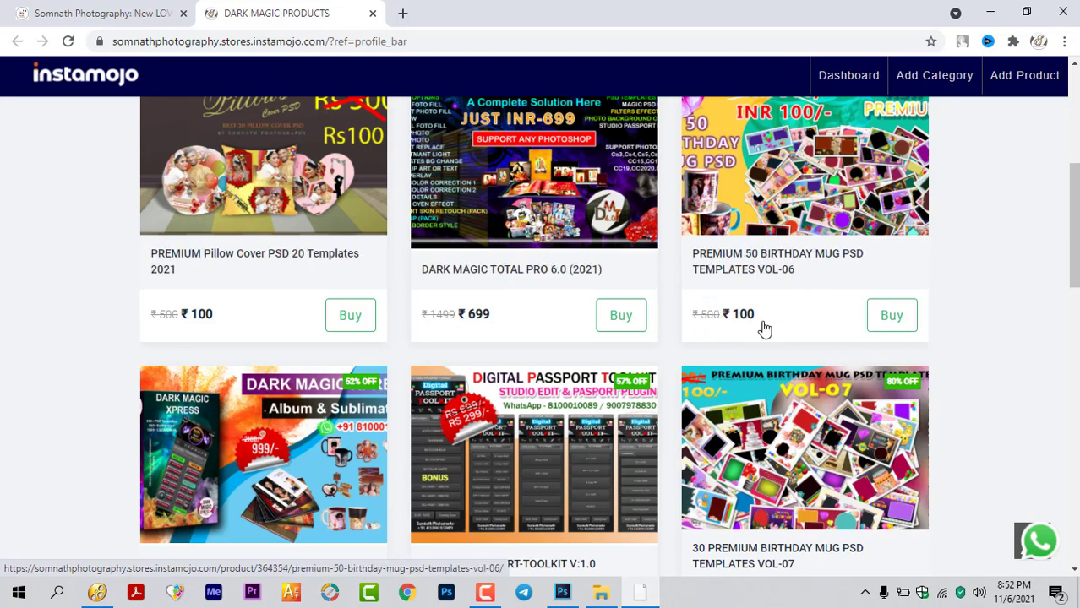
{"action": "scroll", "coordinate": [765, 329], "scroll_direction": "up", "scroll_amount": 1}
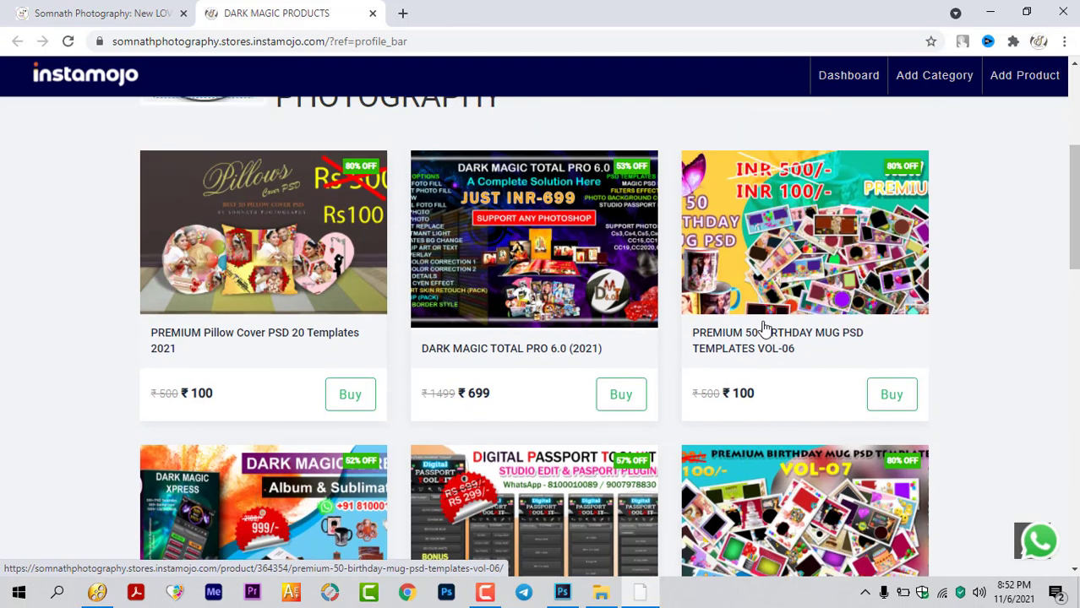
{"action": "scroll", "coordinate": [765, 329], "scroll_direction": "down", "scroll_amount": 2}
{"action": "scroll", "coordinate": [765, 329], "scroll_direction": "down", "scroll_amount": 2}
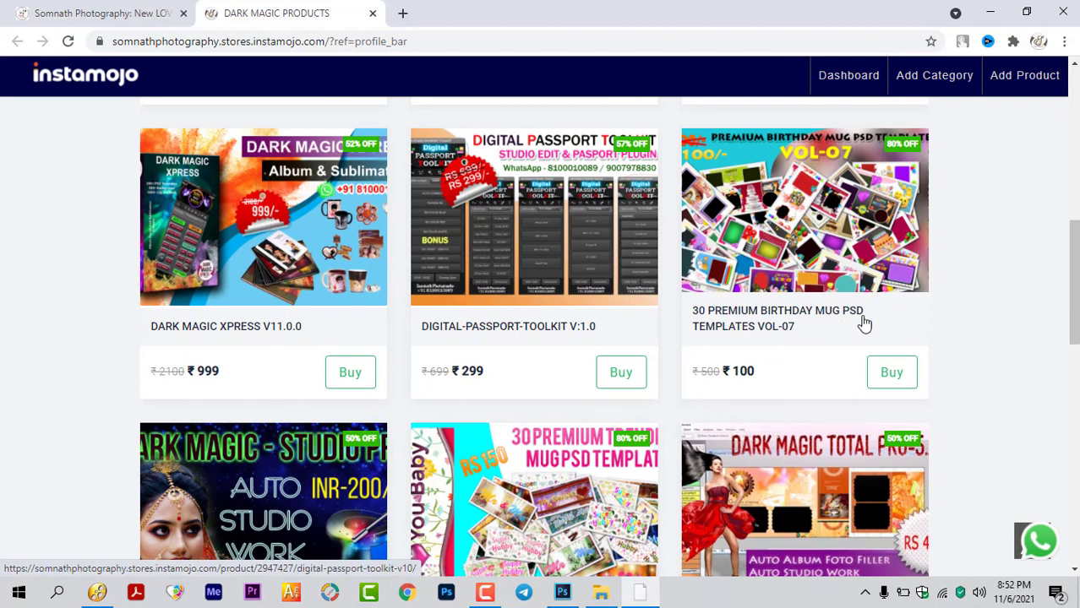
{"action": "scroll", "coordinate": [333, 218], "scroll_direction": "up", "scroll_amount": 5}
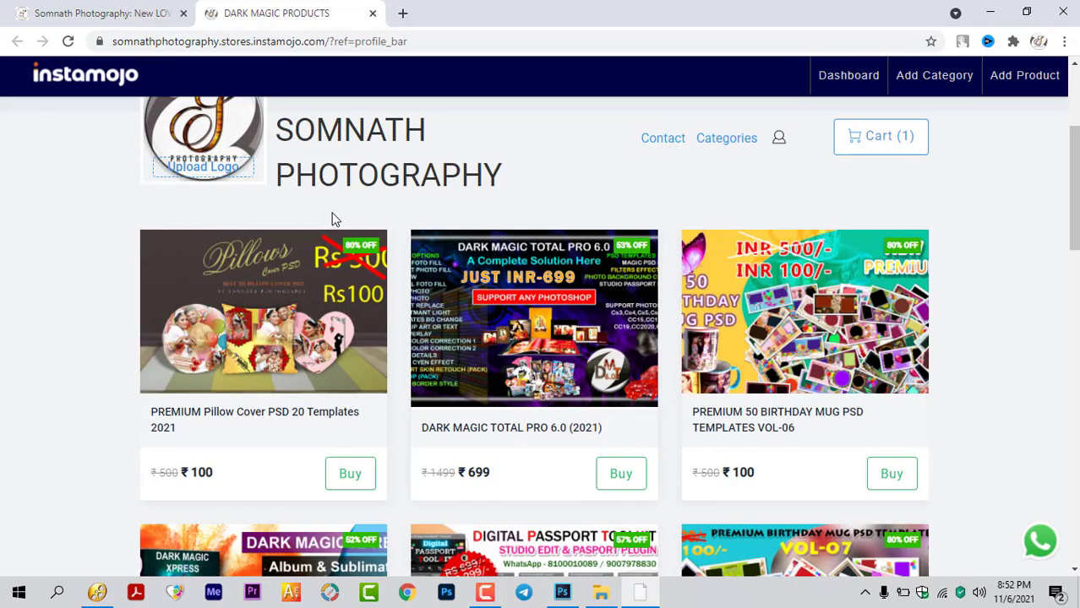
{"action": "scroll", "coordinate": [471, 332], "scroll_direction": "down", "scroll_amount": 2}
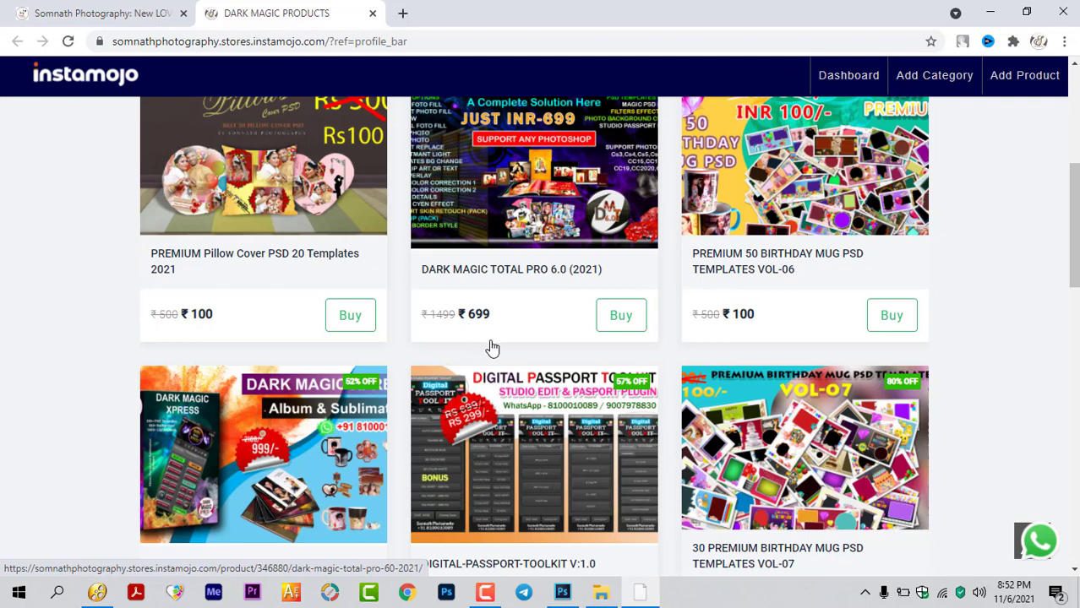